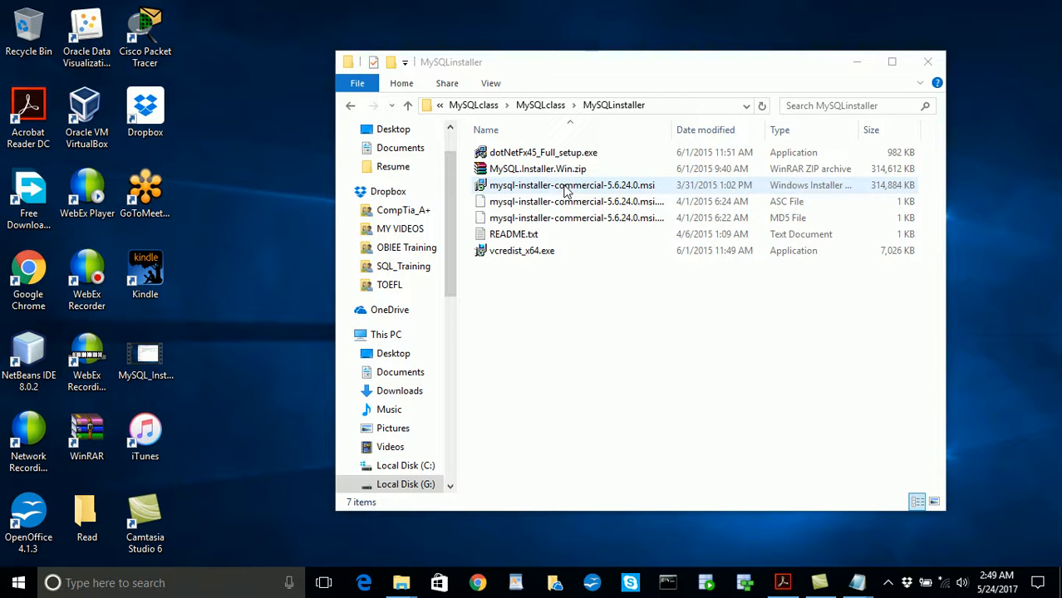
# - Launch mysql-installer-commercial-5.6.24.0.msi and accept the Oracle license terms to proceed with the setup
pyautogui.doubleClick(546, 186)
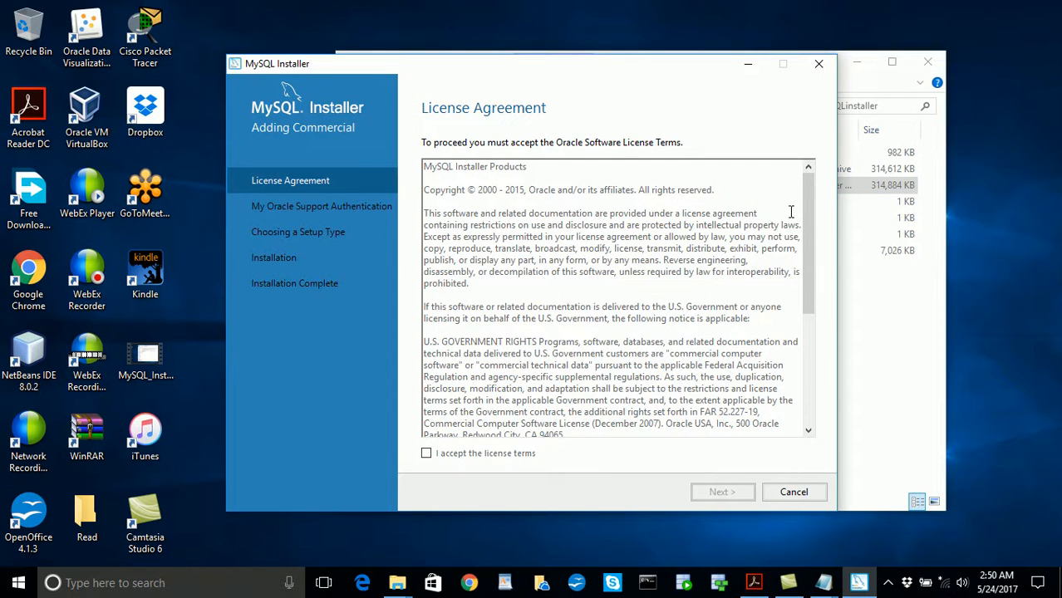
pyautogui.moveTo(804, 225); pyautogui.dragTo(818, 413)
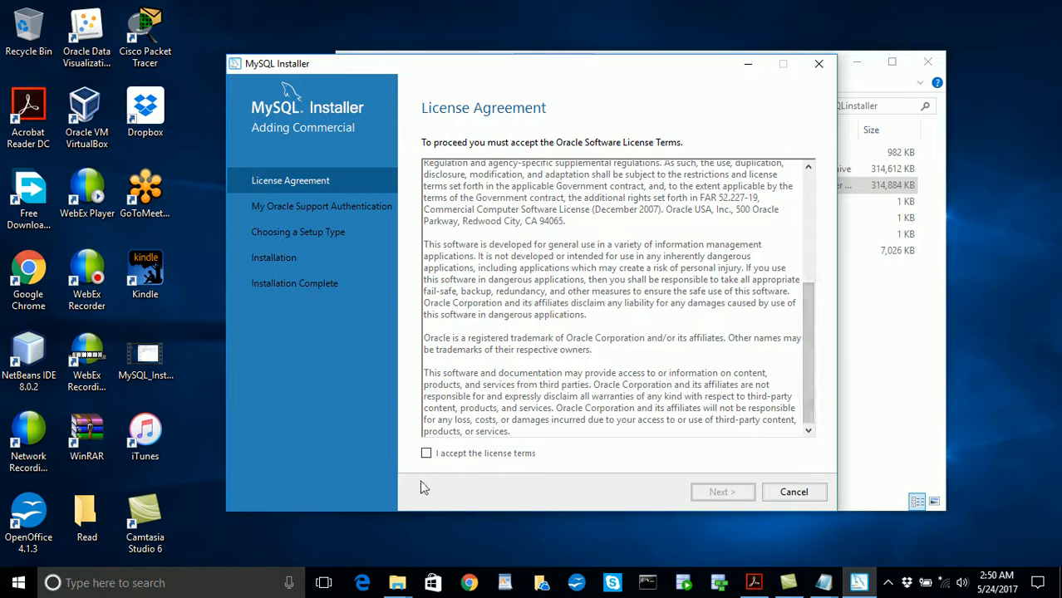
pyautogui.click(426, 456)
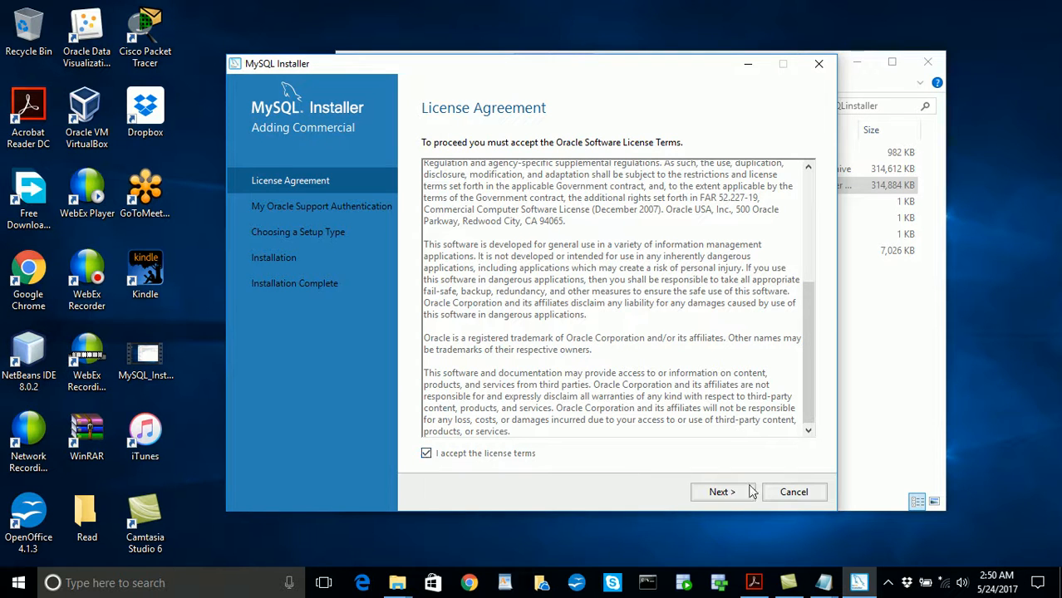
pyautogui.click(721, 492)
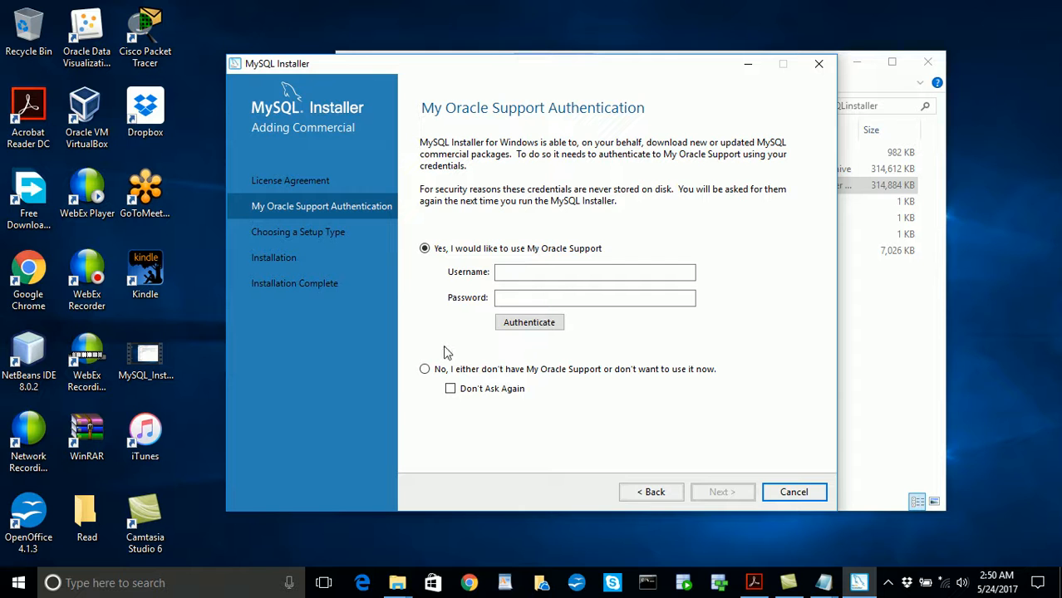
# - Decline My Oracle Support with the option not to be asked again, and choose the Full setup type
pyautogui.click(425, 369)
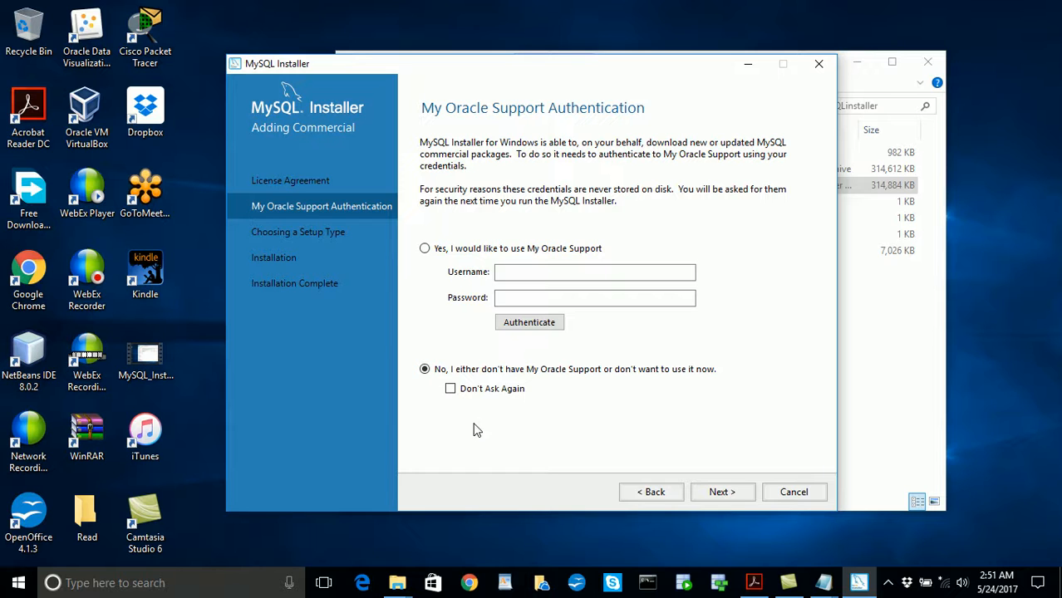
pyautogui.click(449, 389)
pyautogui.click(722, 495)
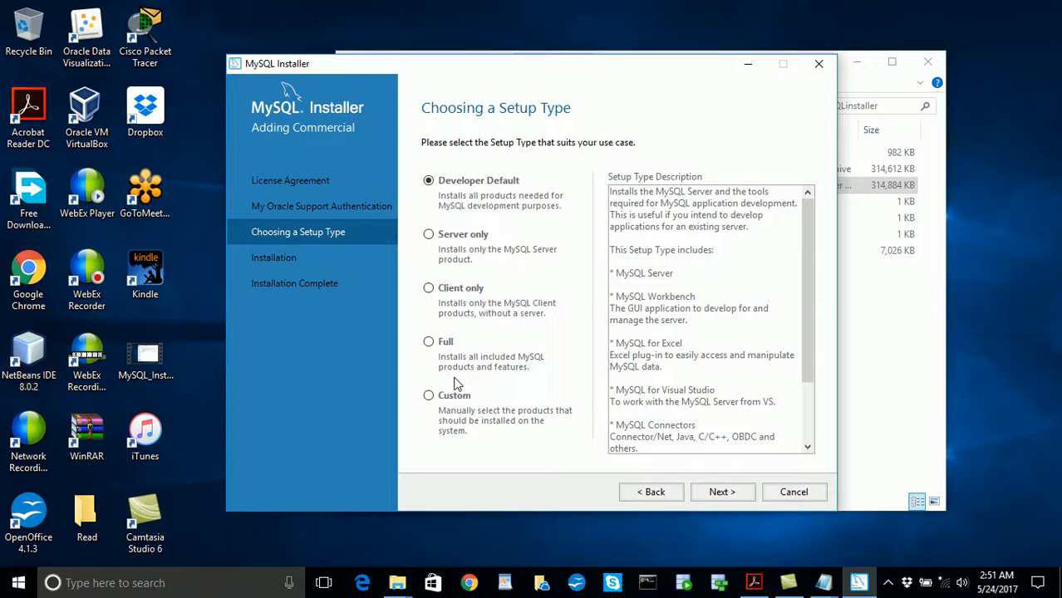
pyautogui.click(428, 346)
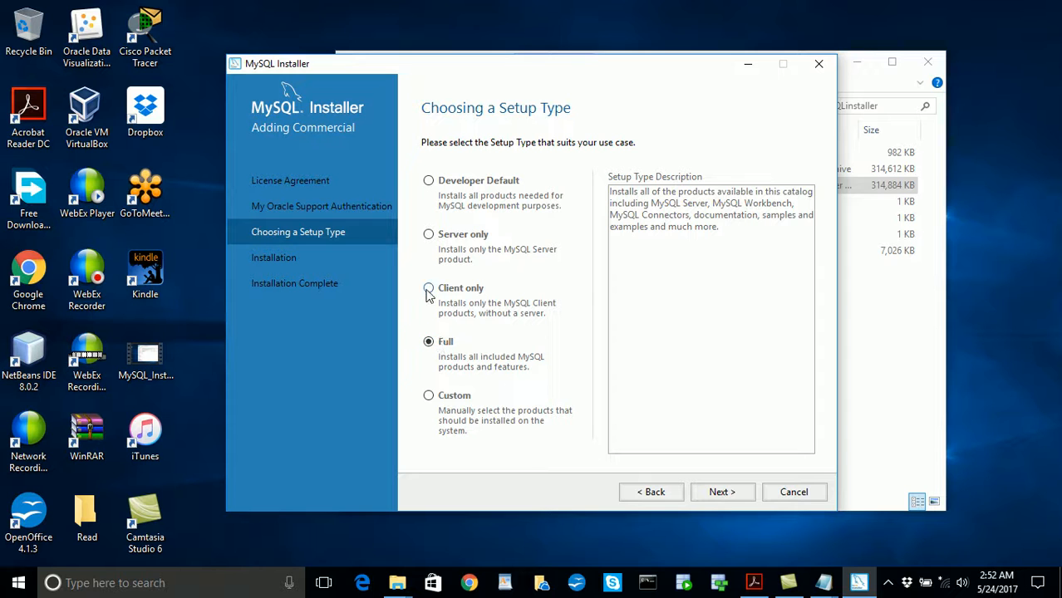
pyautogui.click(719, 490)
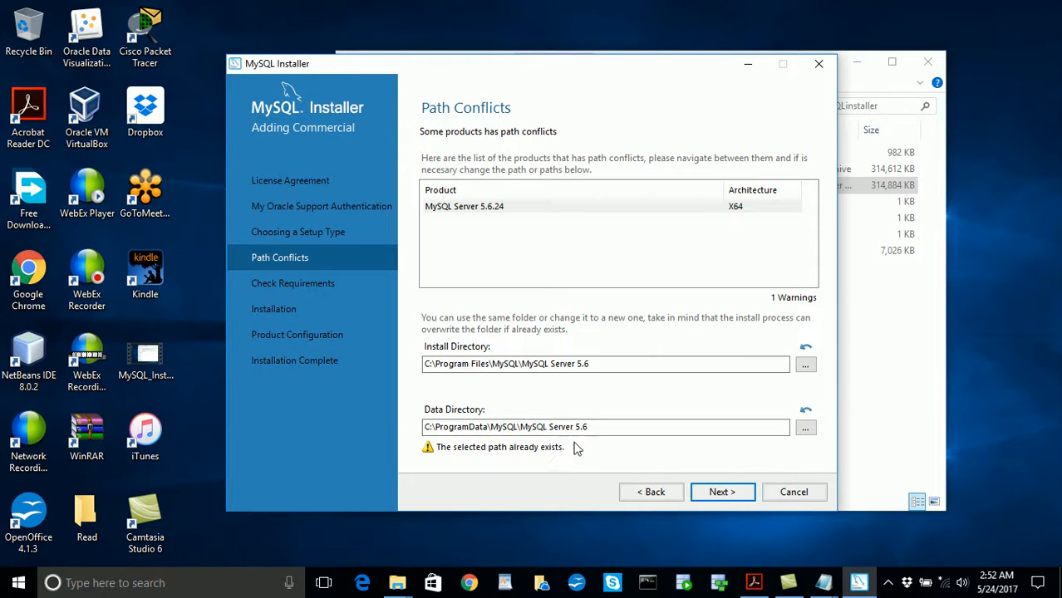
# - Set the MySQL Server install directory to C:\Oracle\MySQL_Home and continue despite the path warnings
pyautogui.click(809, 370)
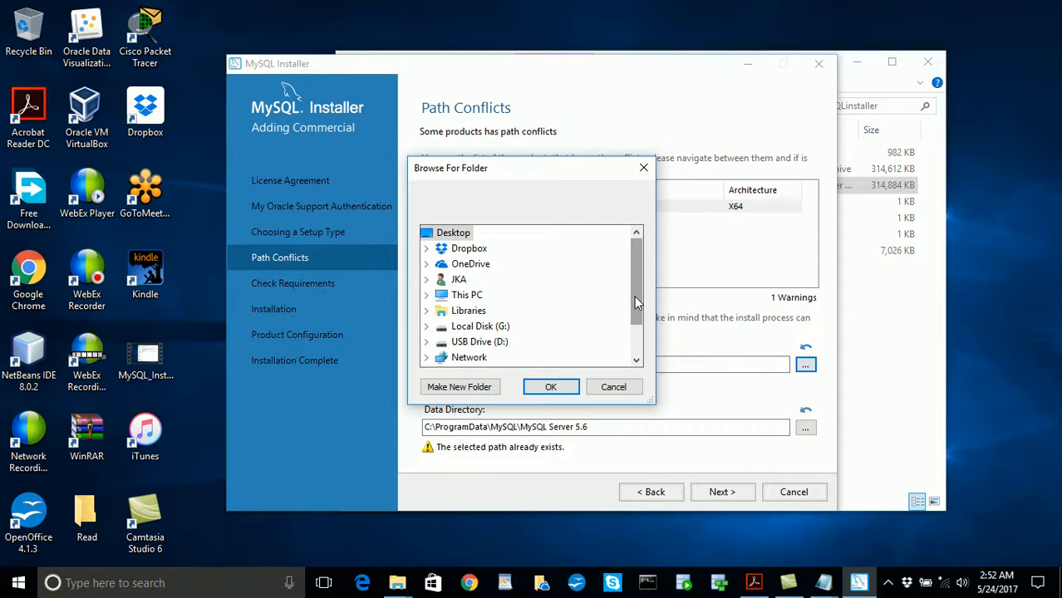
pyautogui.scroll(-1, 635, 304)
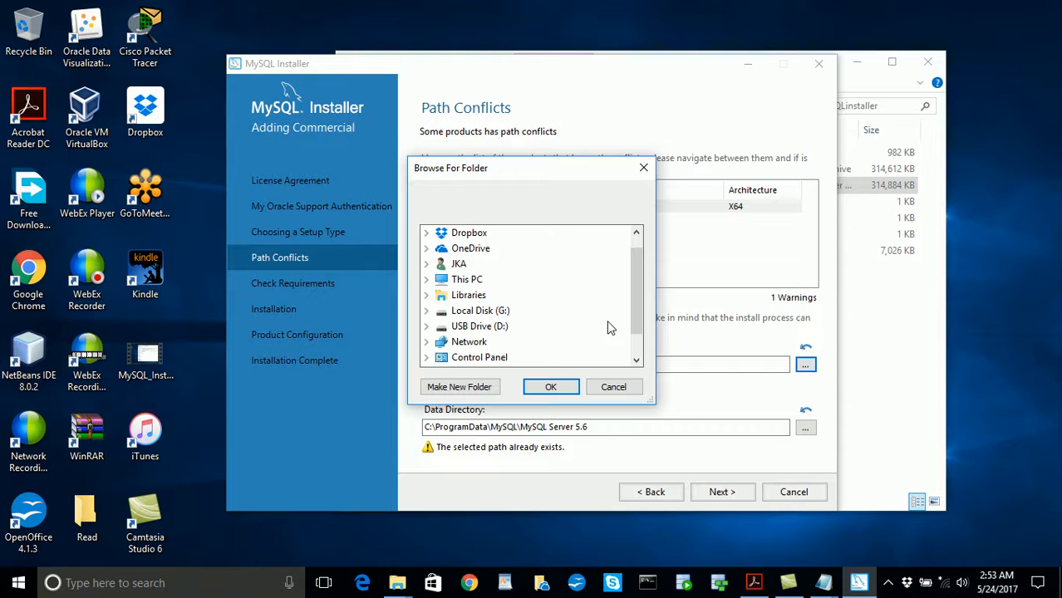
pyautogui.moveTo(635, 330); pyautogui.dragTo(628, 279)
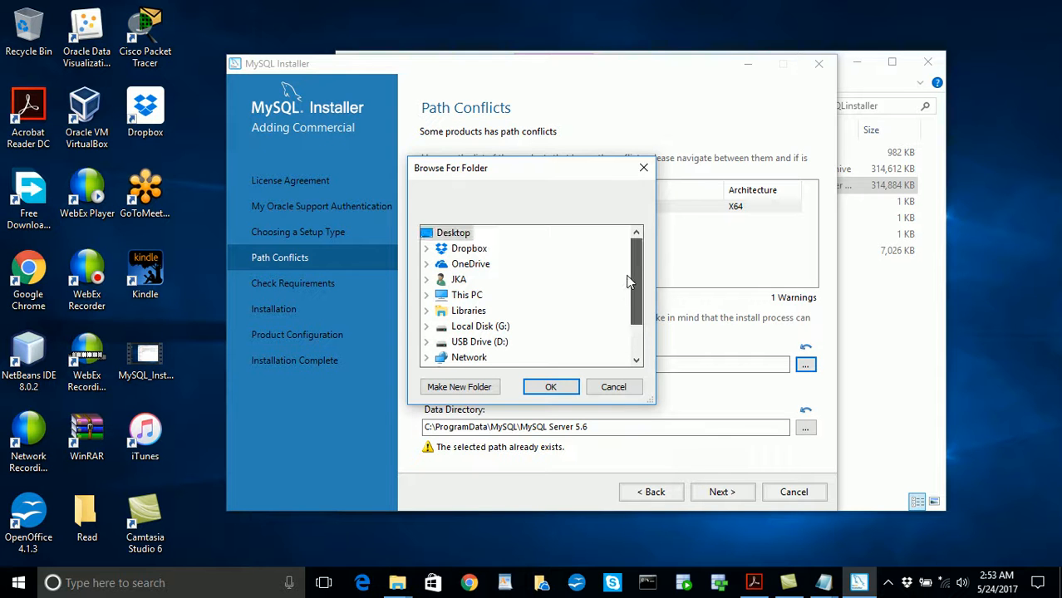
pyautogui.doubleClick(459, 295)
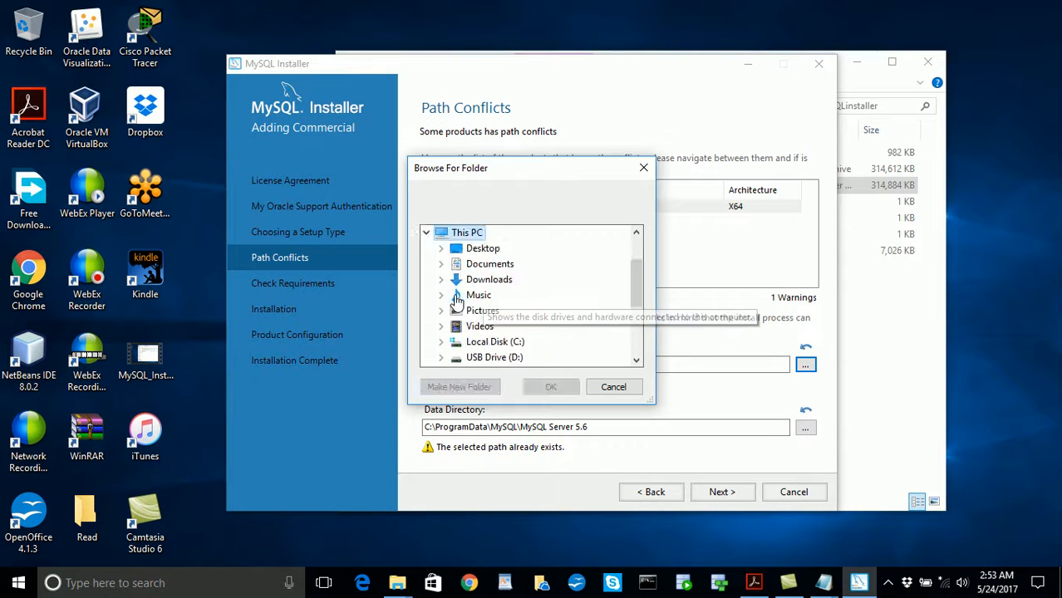
pyautogui.doubleClick(489, 343)
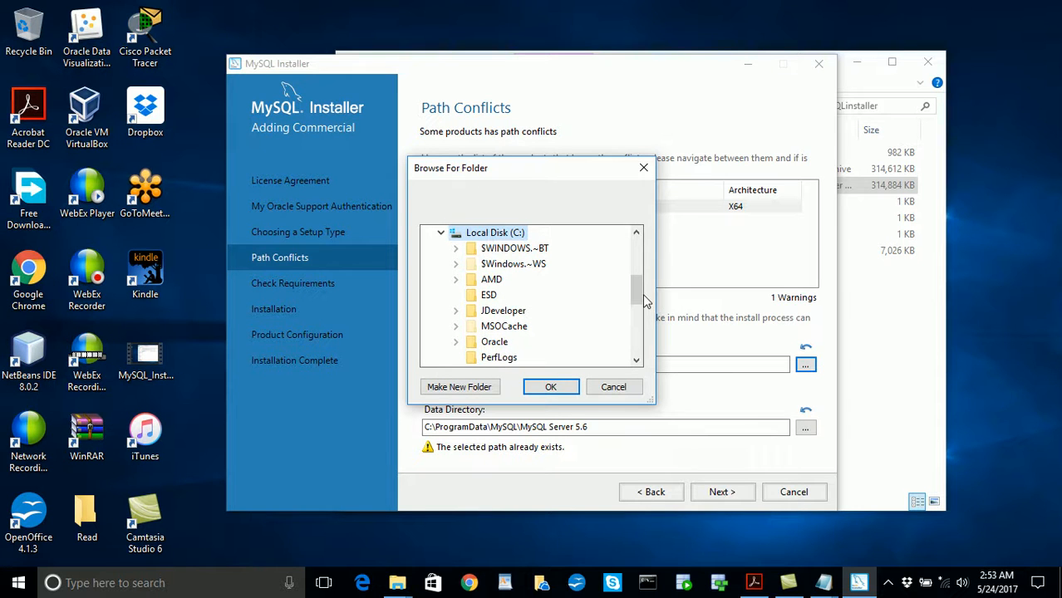
pyautogui.doubleClick(505, 343)
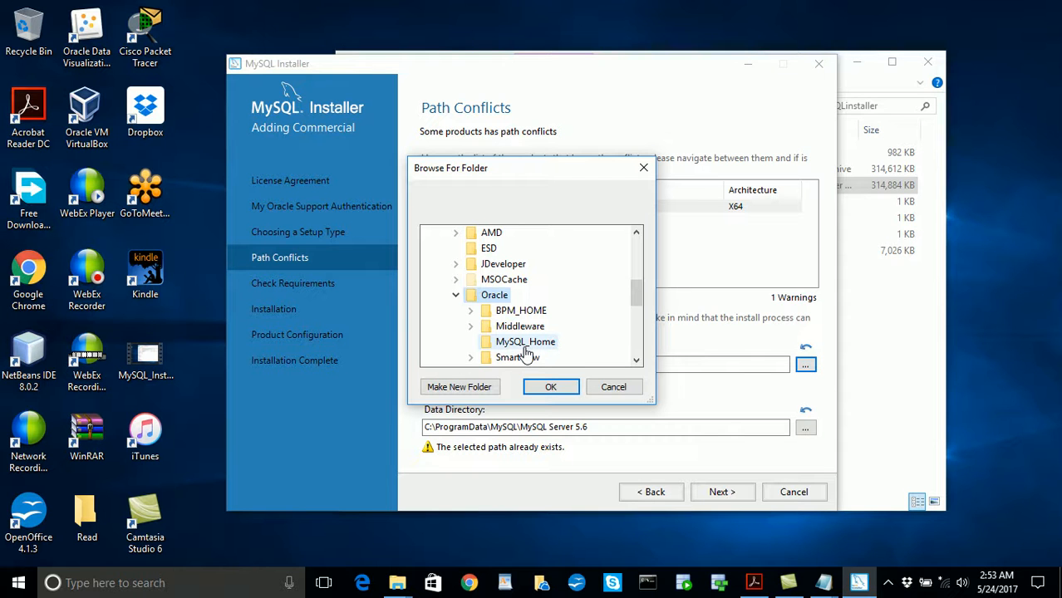
pyautogui.click(525, 344)
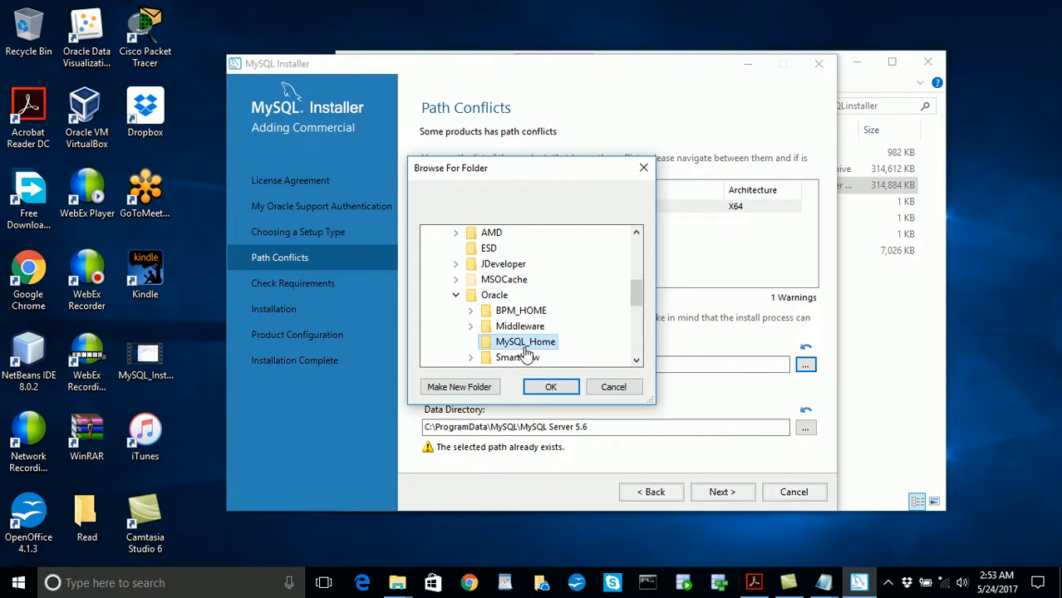
pyautogui.click(548, 387)
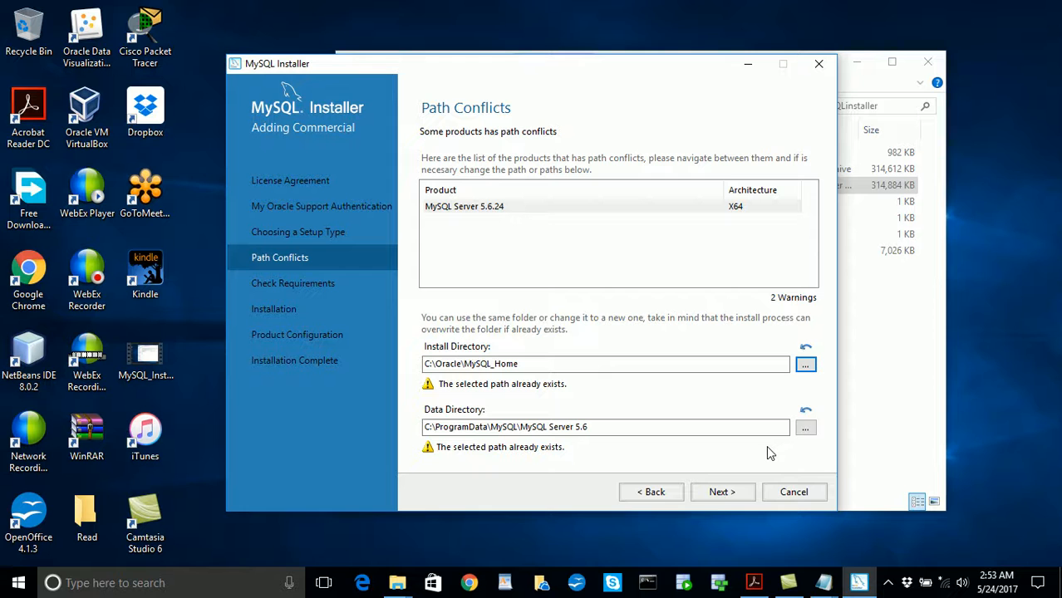
pyautogui.click(738, 493)
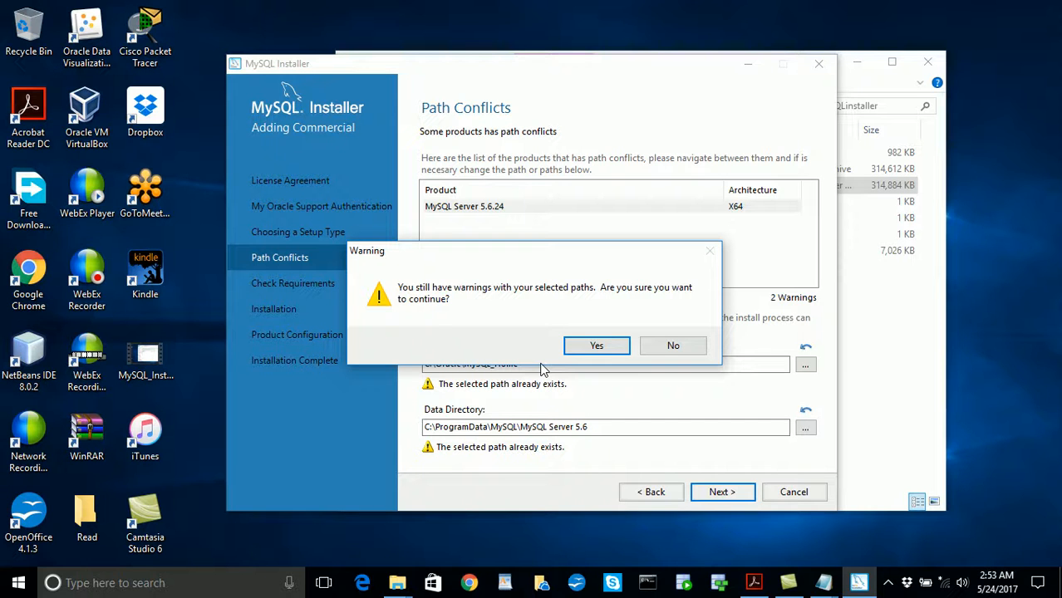
pyautogui.click(603, 348)
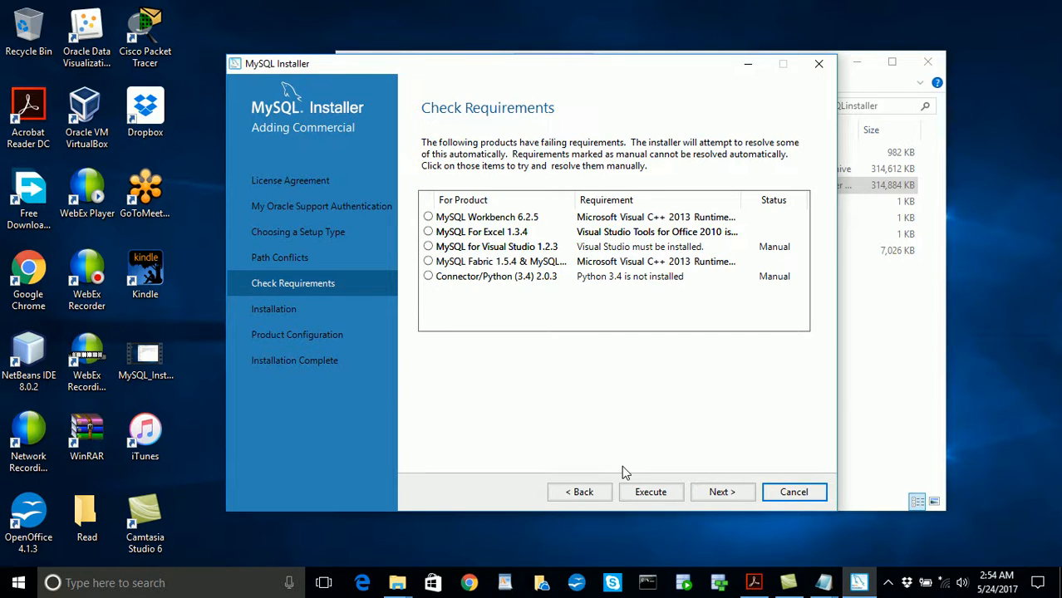
# - Decline to continue with failing product requirements and try to install .NET Framework 4.5 from dotNetFx45_Full_setup.exe in the MySQLinstaller folder
pyautogui.click(737, 493)
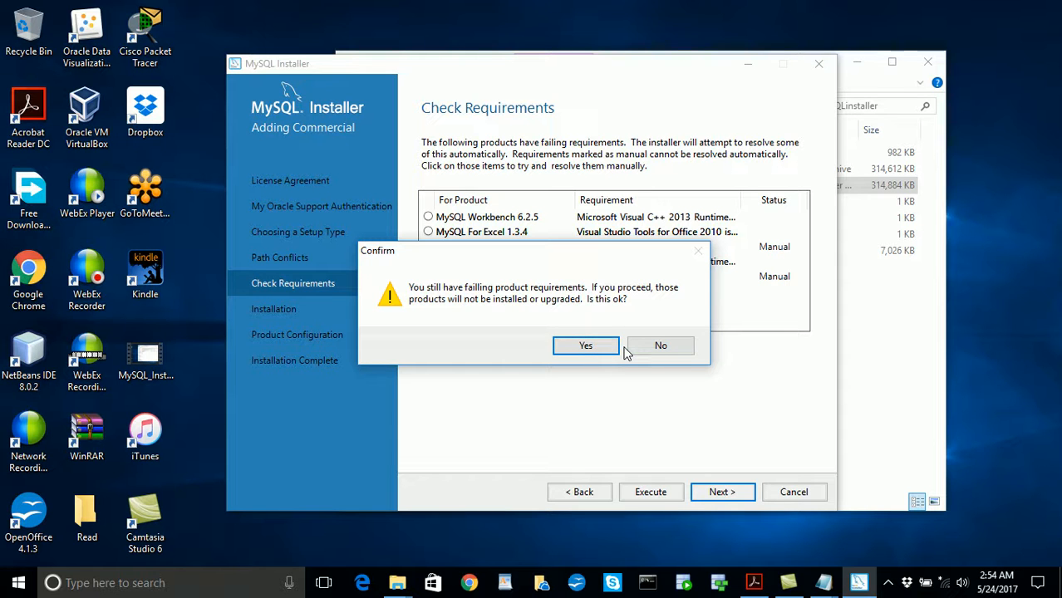
pyautogui.click(655, 347)
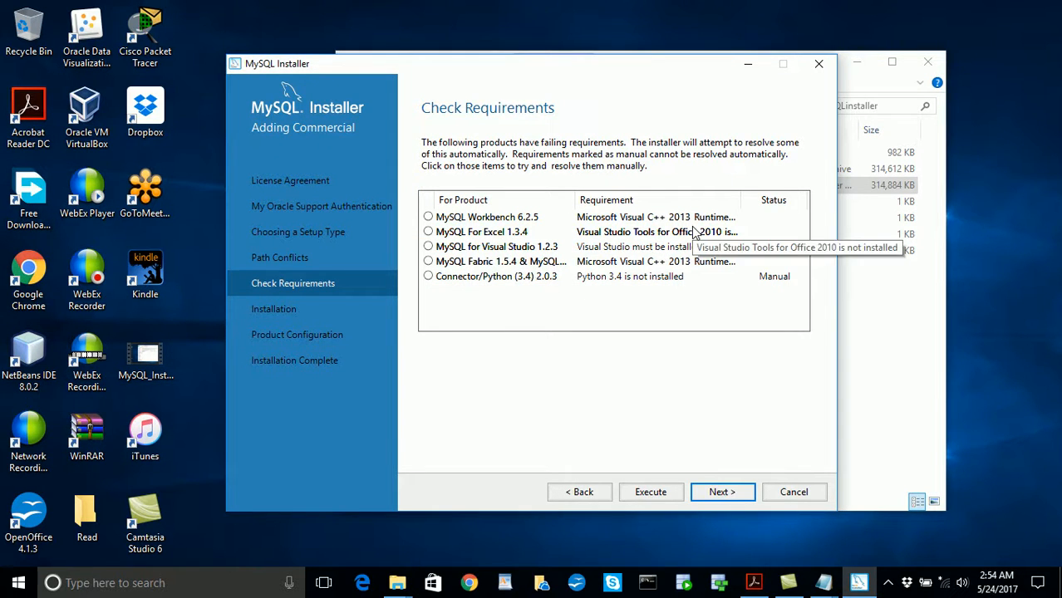
pyautogui.click(752, 72)
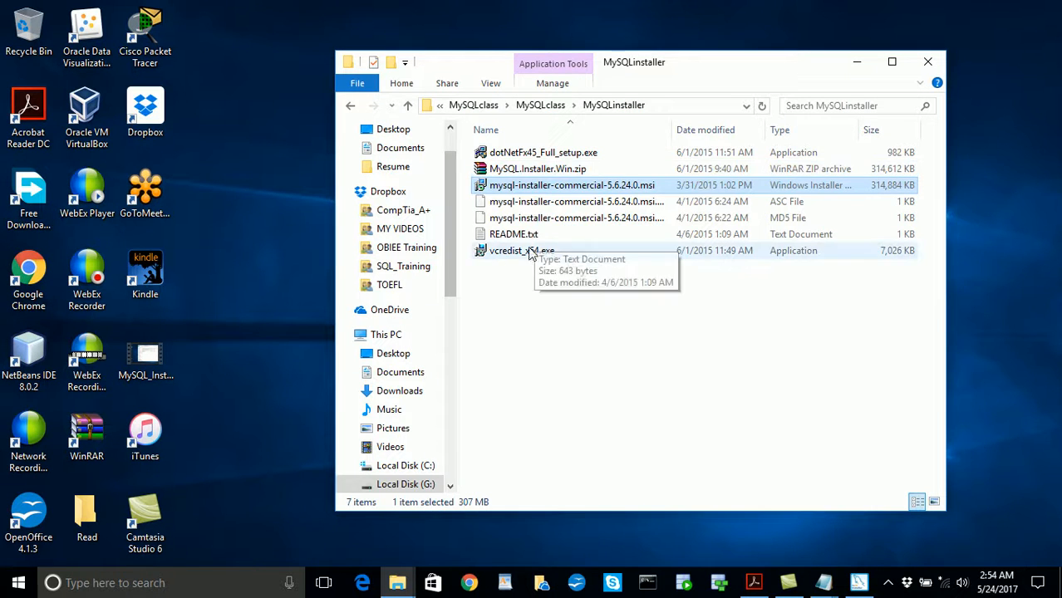
pyautogui.doubleClick(535, 155)
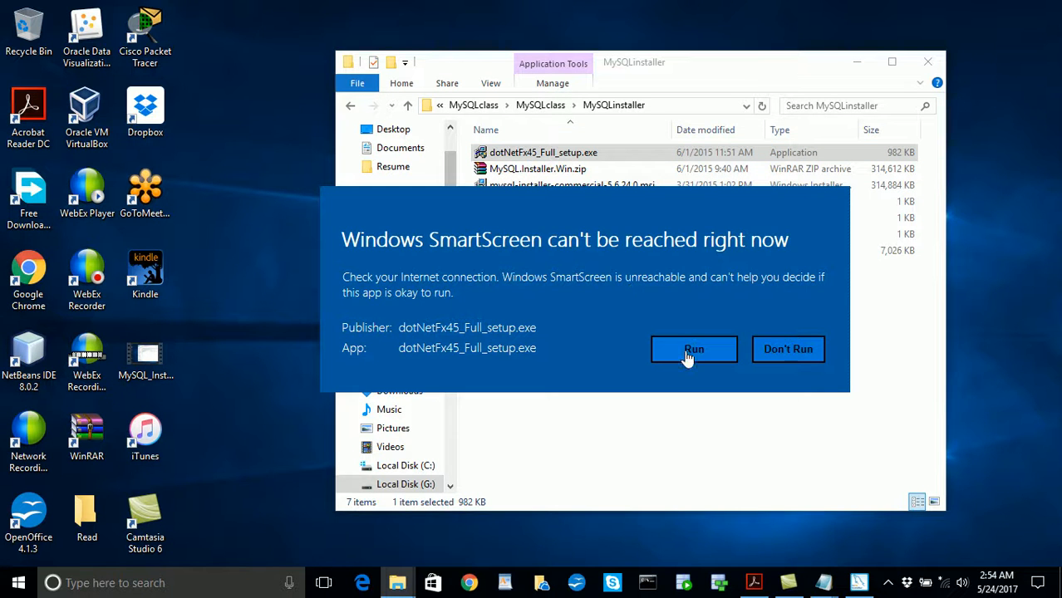
pyautogui.click(688, 353)
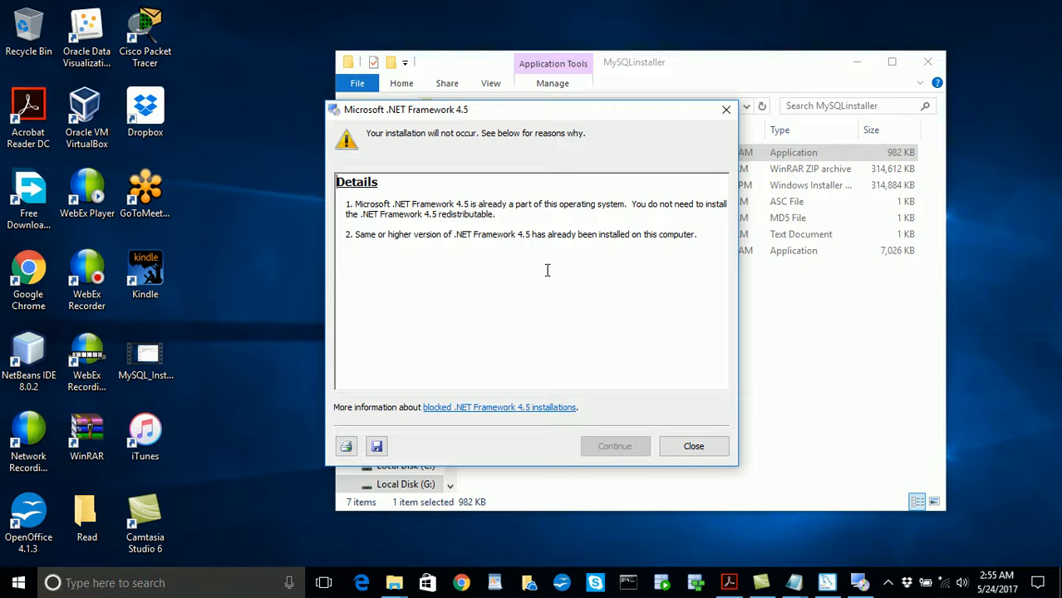
pyautogui.click(692, 447)
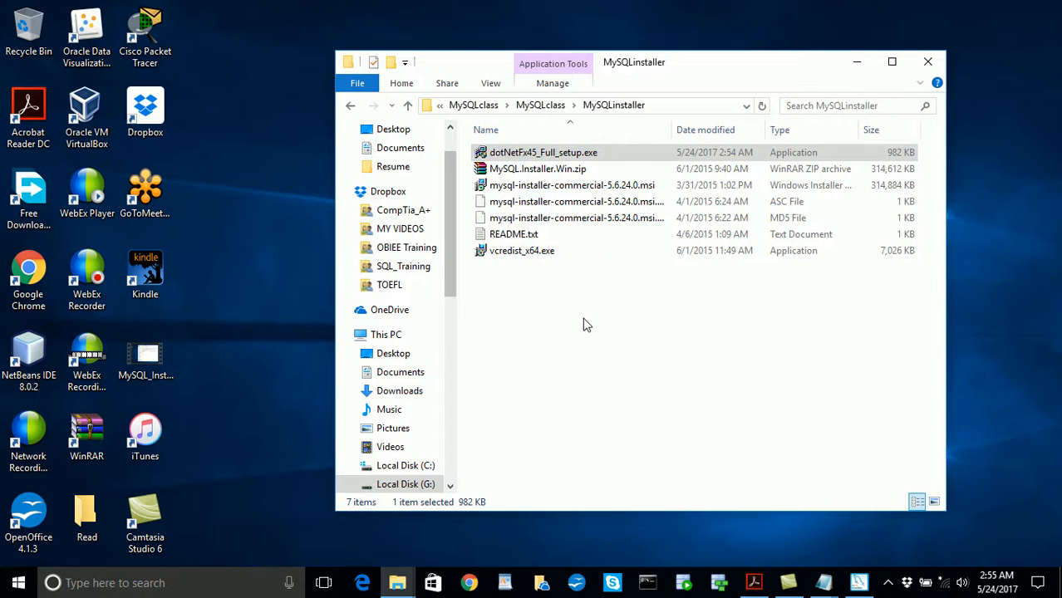
# - Install the Microsoft Visual C++ 2013 Redistributable (x64) from vcredist_x64.exe, agreeing to its license terms, and close its setup
pyautogui.doubleClick(514, 251)
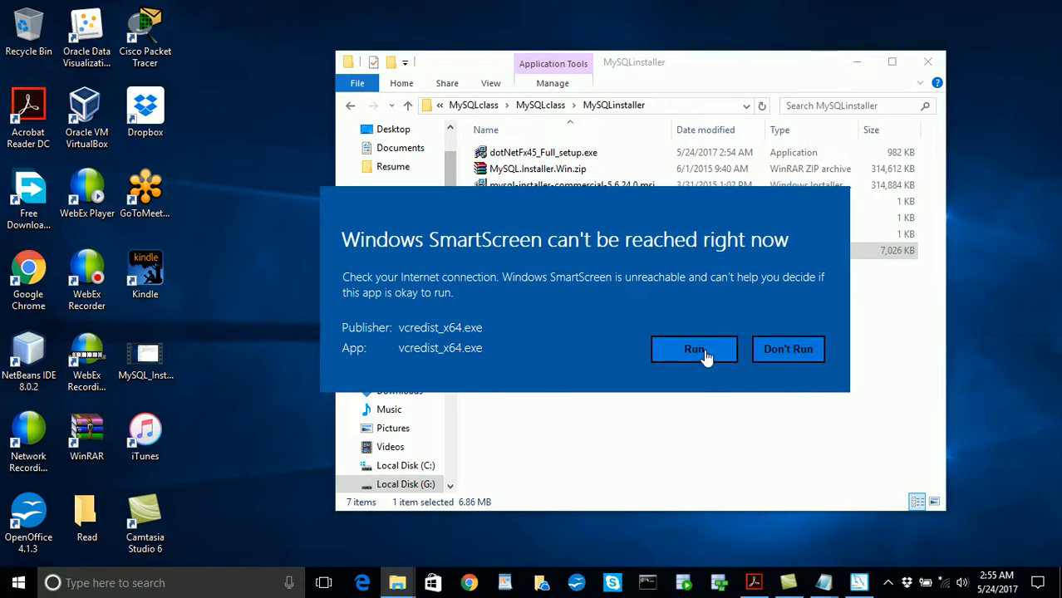
pyautogui.click(693, 349)
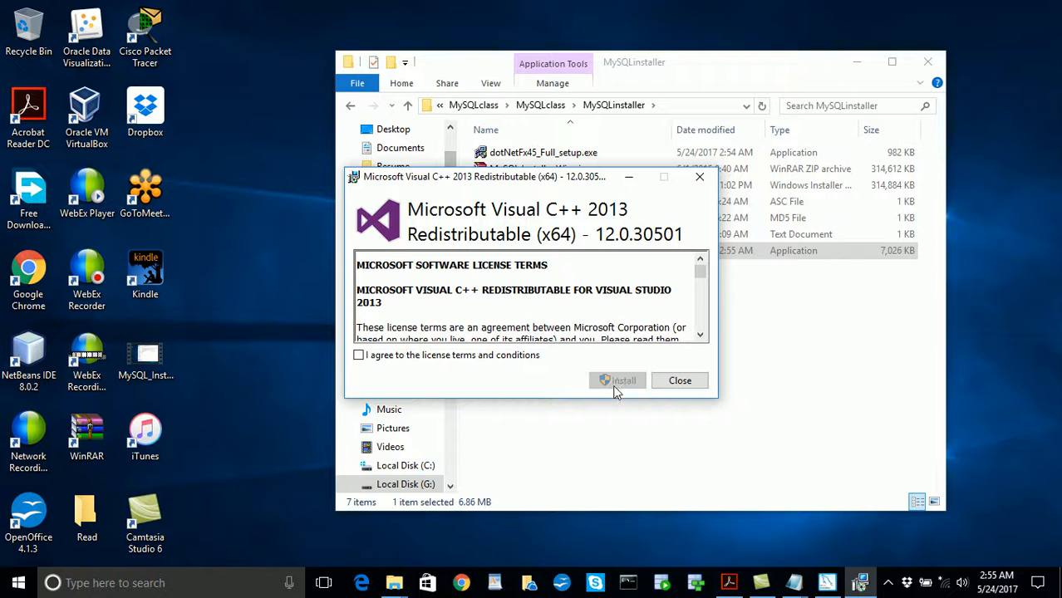
pyautogui.click(359, 356)
pyautogui.click(621, 381)
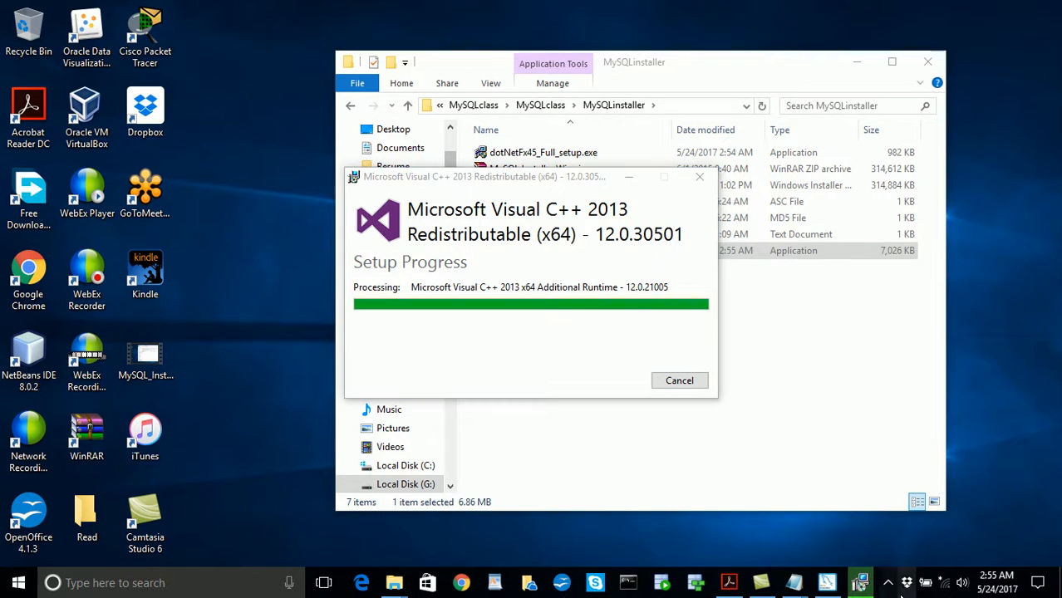
pyautogui.click(828, 584)
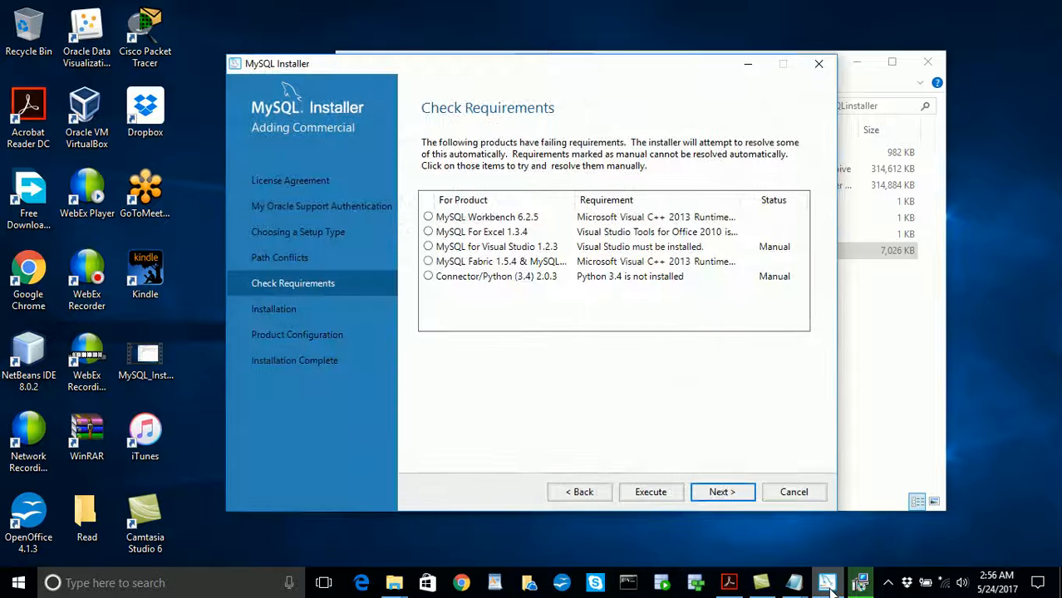
pyautogui.click(828, 584)
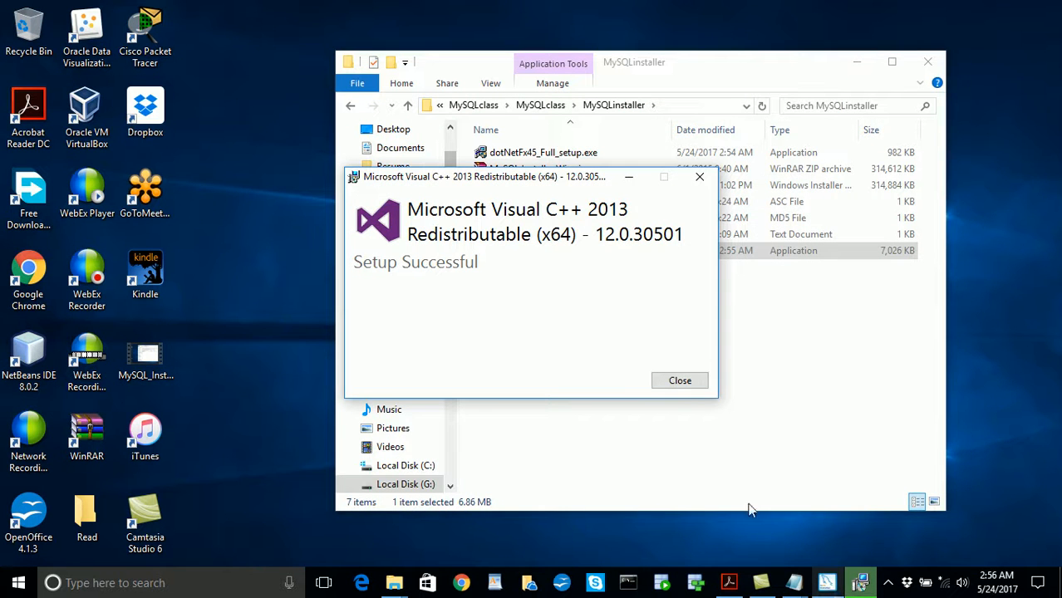
pyautogui.click(680, 382)
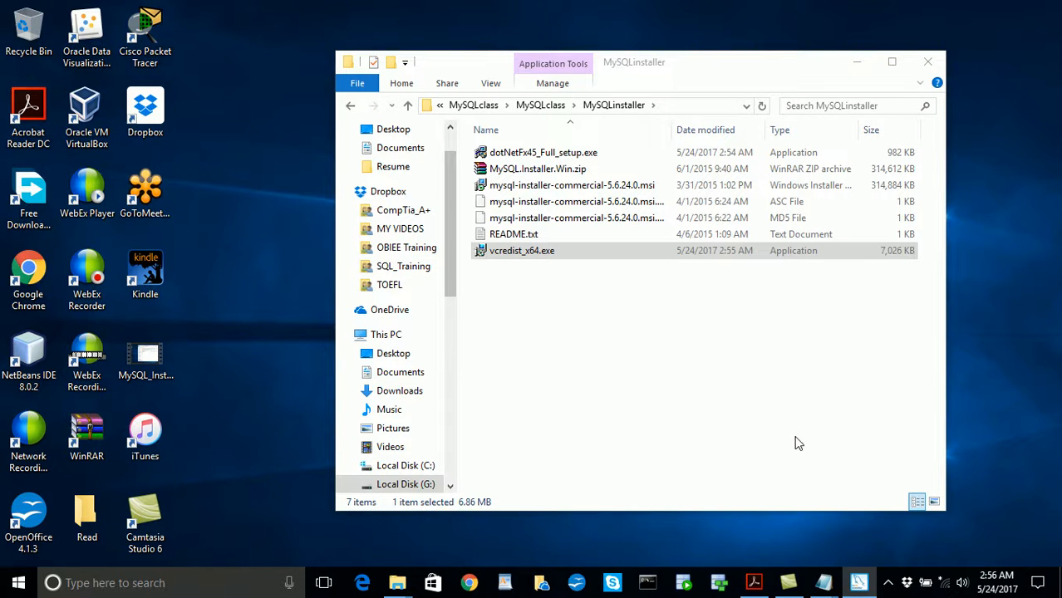
# - Switch to MySQL Installer, run the automatic resolution of the failing requirements, and continue to the installation page without the unresolved products
pyautogui.click(858, 585)
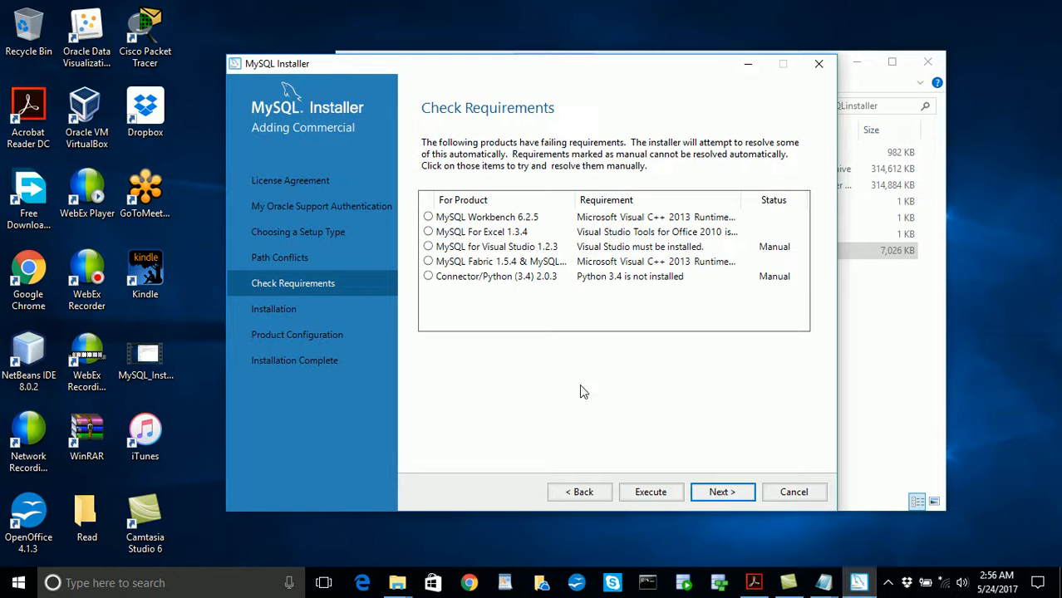
pyautogui.click(721, 494)
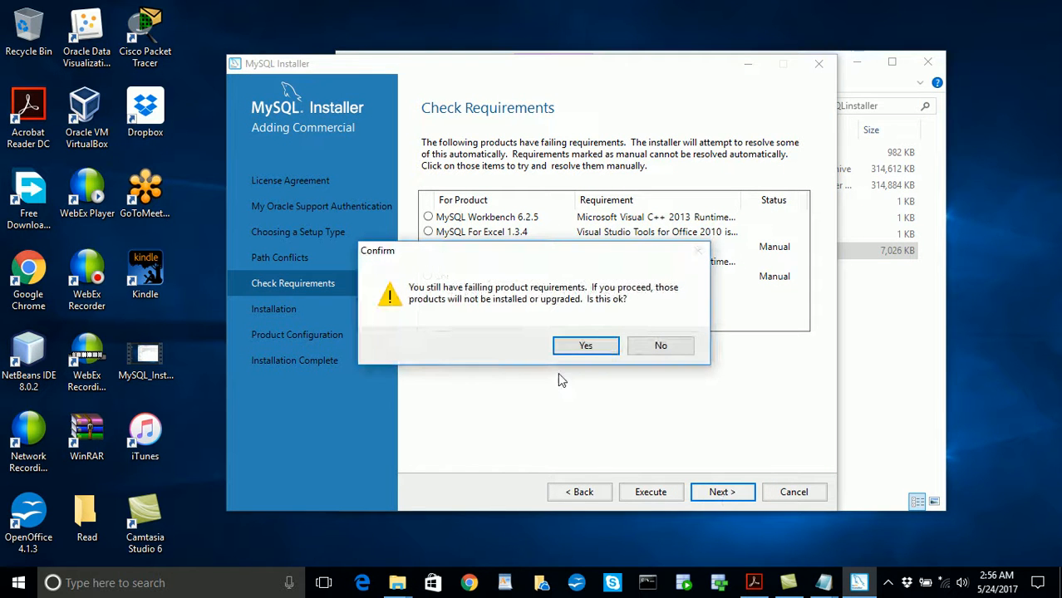
pyautogui.click(656, 348)
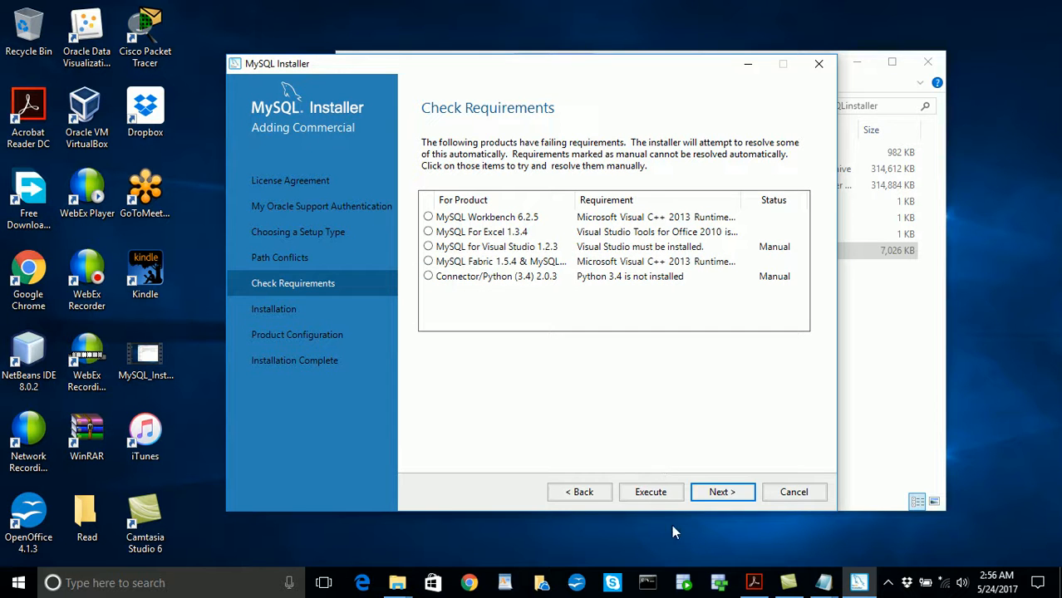
pyautogui.click(651, 494)
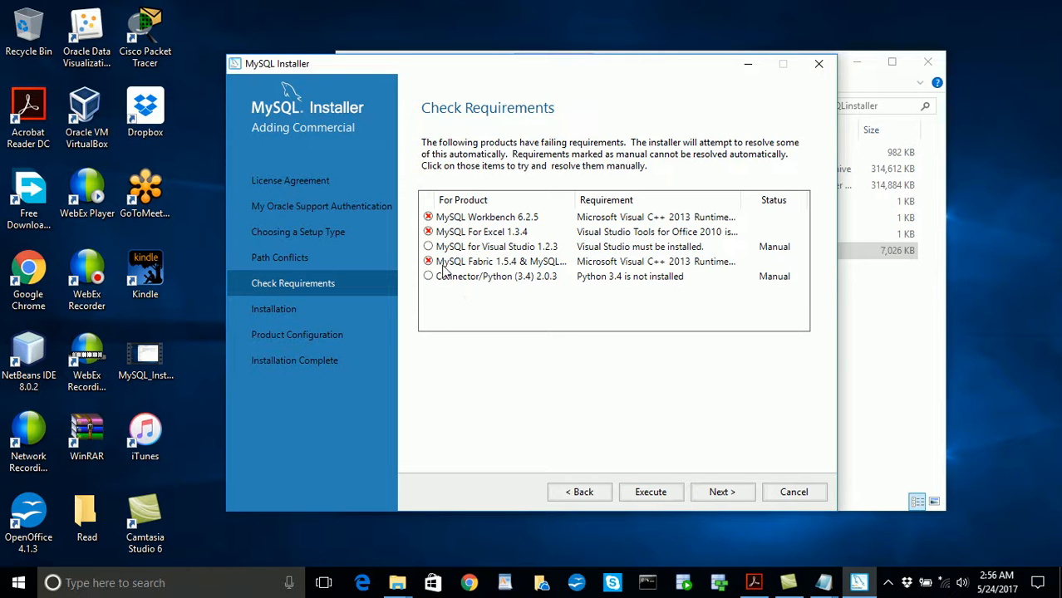
pyautogui.click(723, 493)
pyautogui.click(585, 346)
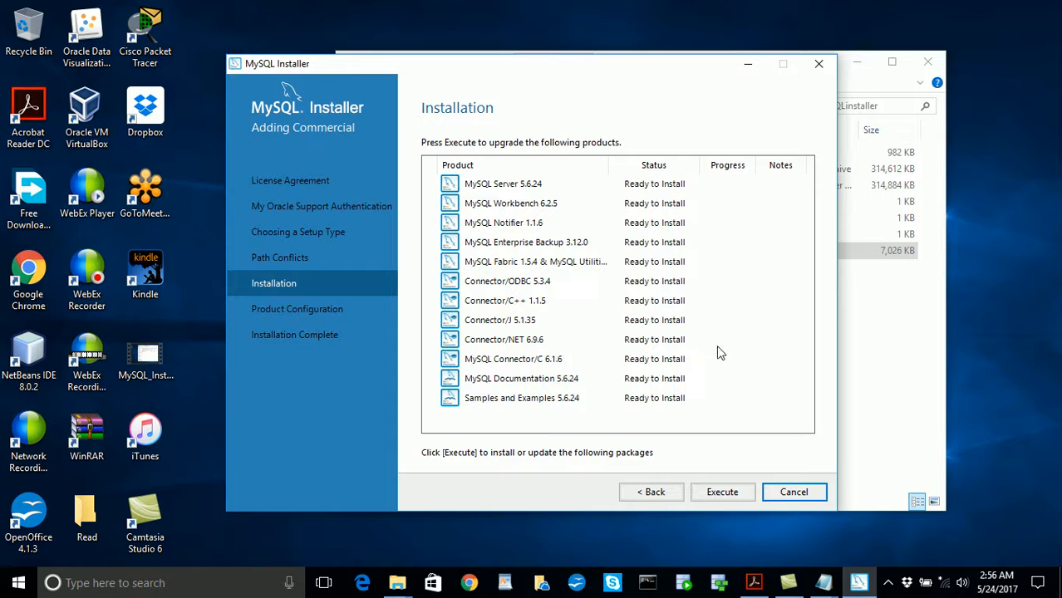
# - Execute the installation of all listed MySQL products, from MySQL Server 5.6.24 through Samples and Examples 5.6.24
pyautogui.click(731, 492)
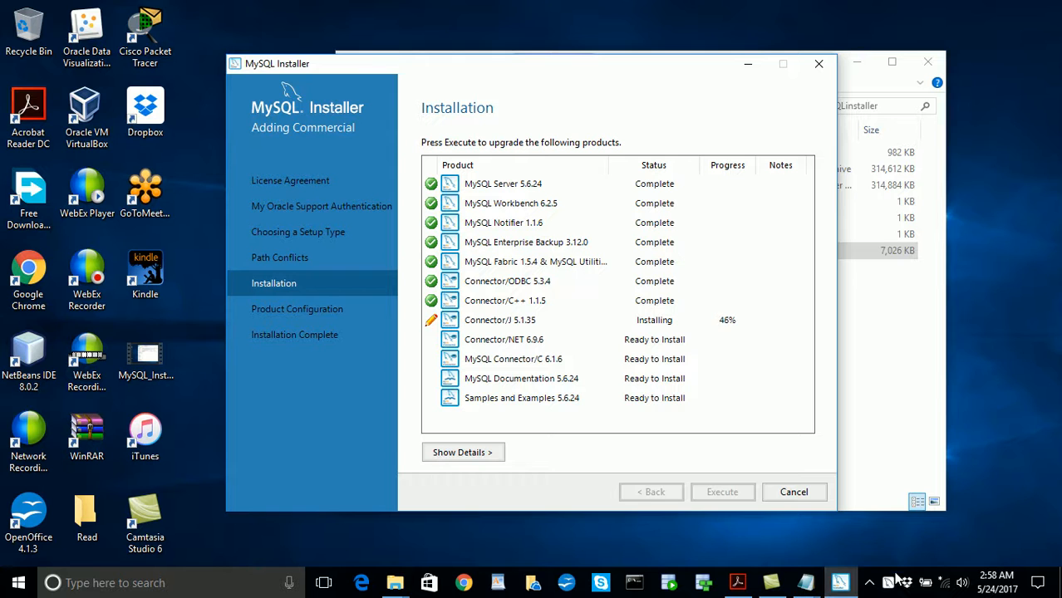
pyautogui.click(869, 586)
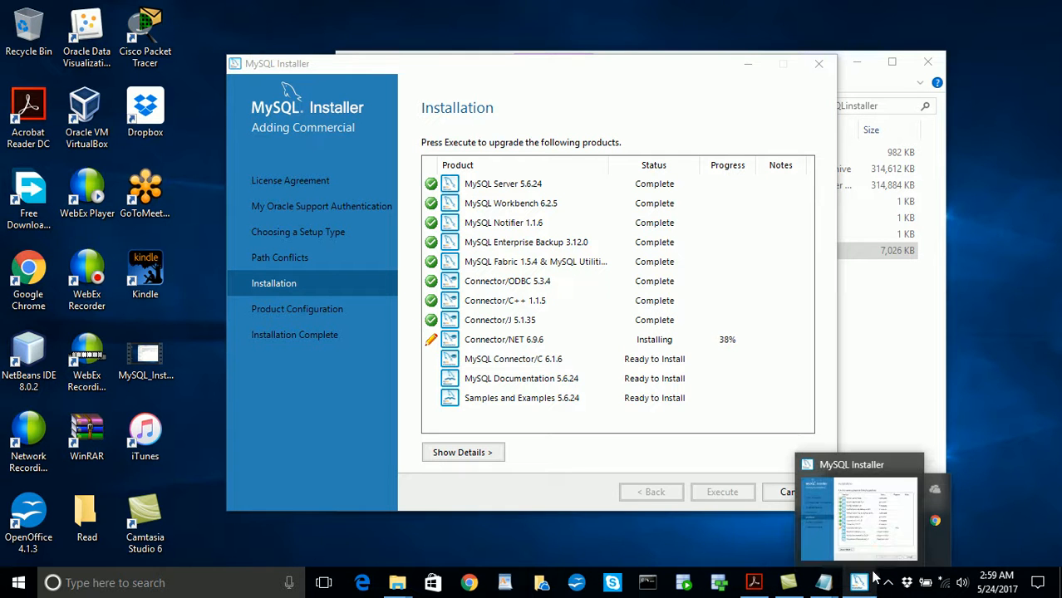
pyautogui.click(971, 550)
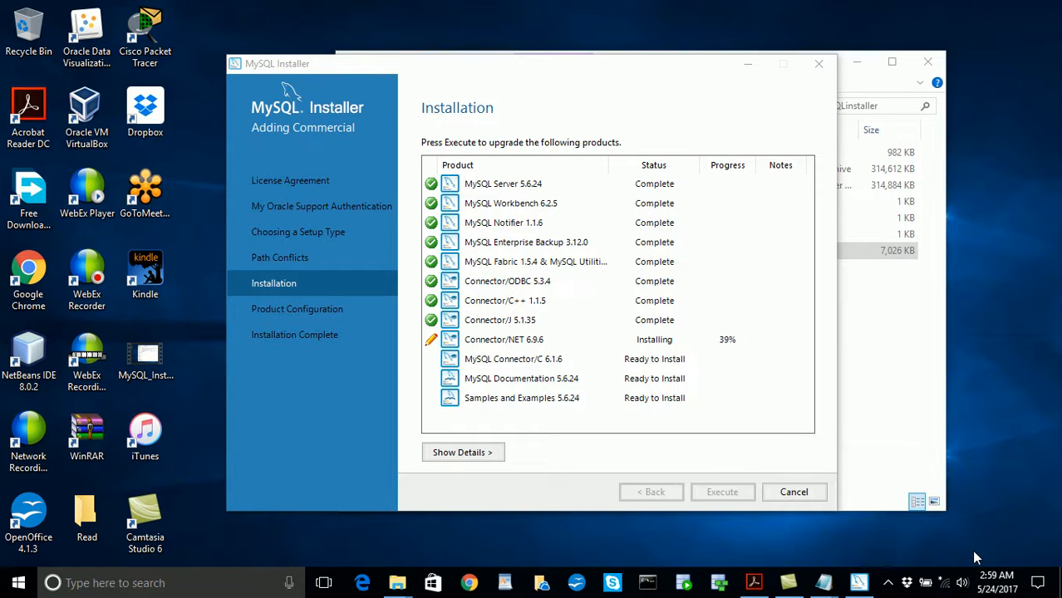
pyautogui.click(887, 584)
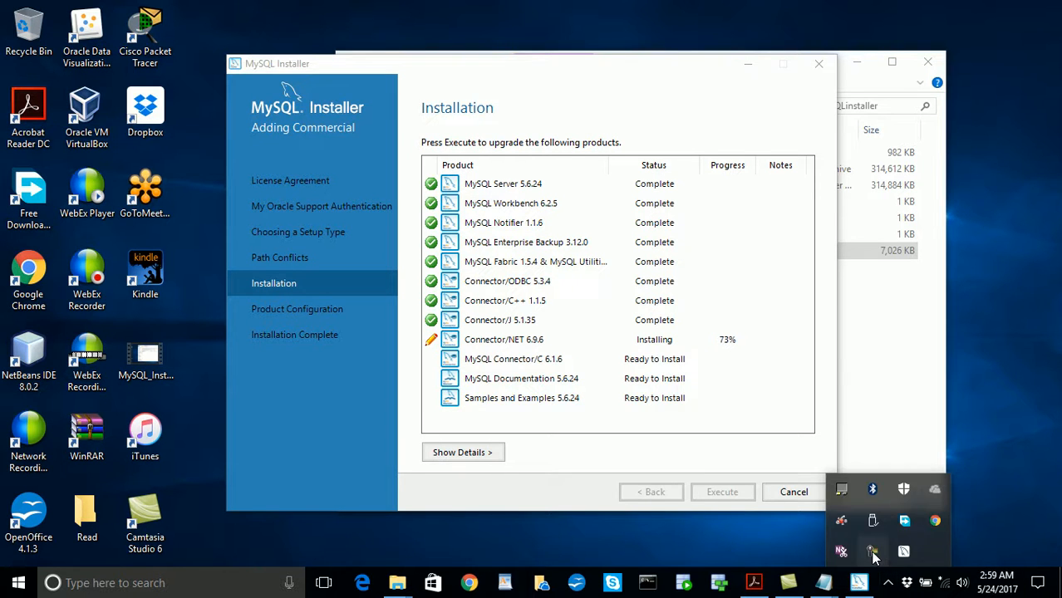
pyautogui.click(873, 552)
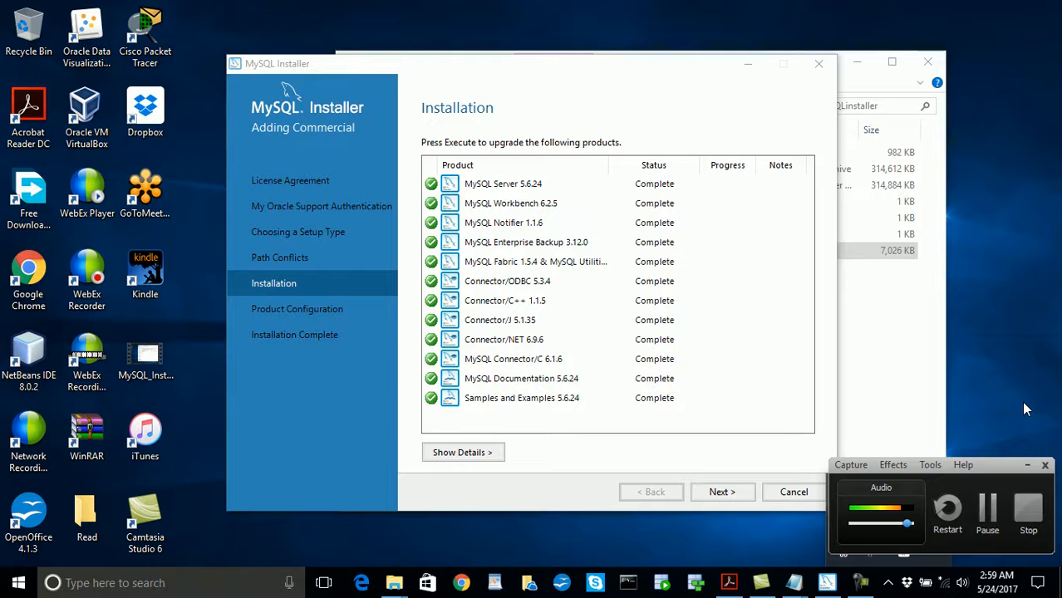
pyautogui.click(1028, 467)
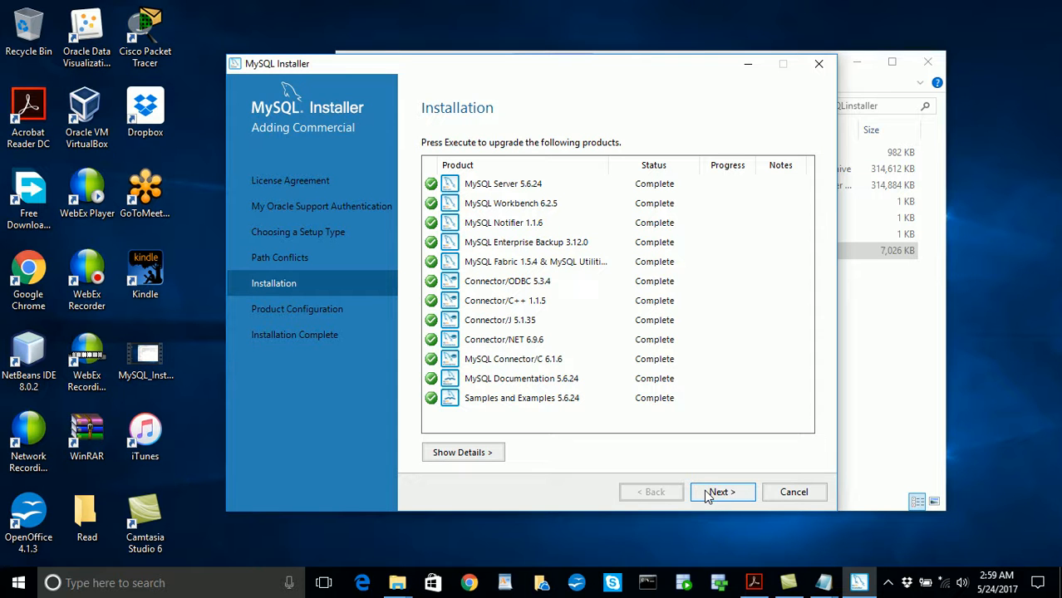
# - Examine the detailed installation log back to its first entries and hide it again
pyautogui.click(475, 462)
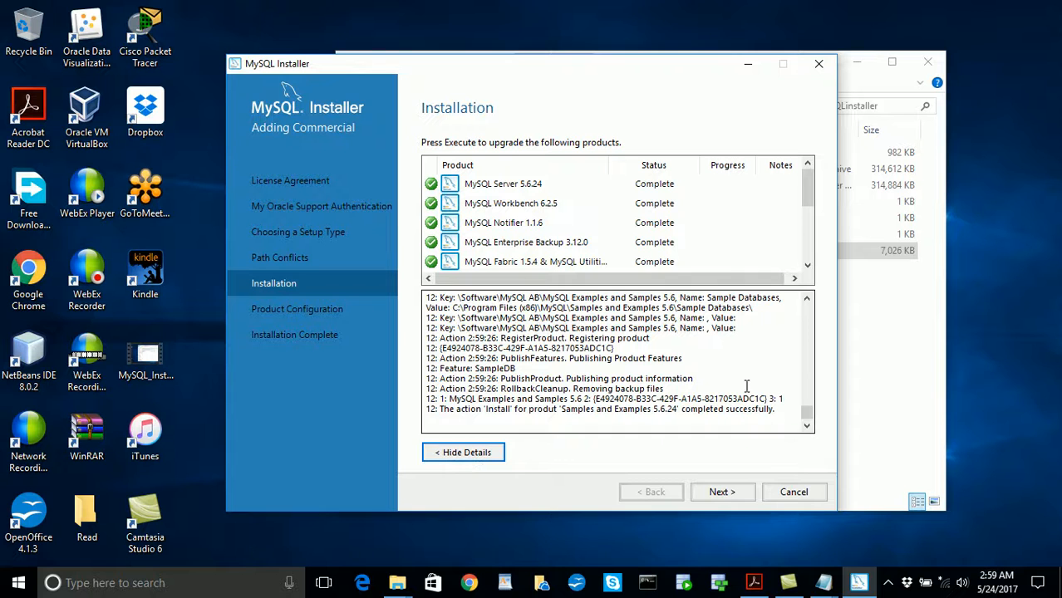
pyautogui.moveTo(806, 420); pyautogui.dragTo(806, 306)
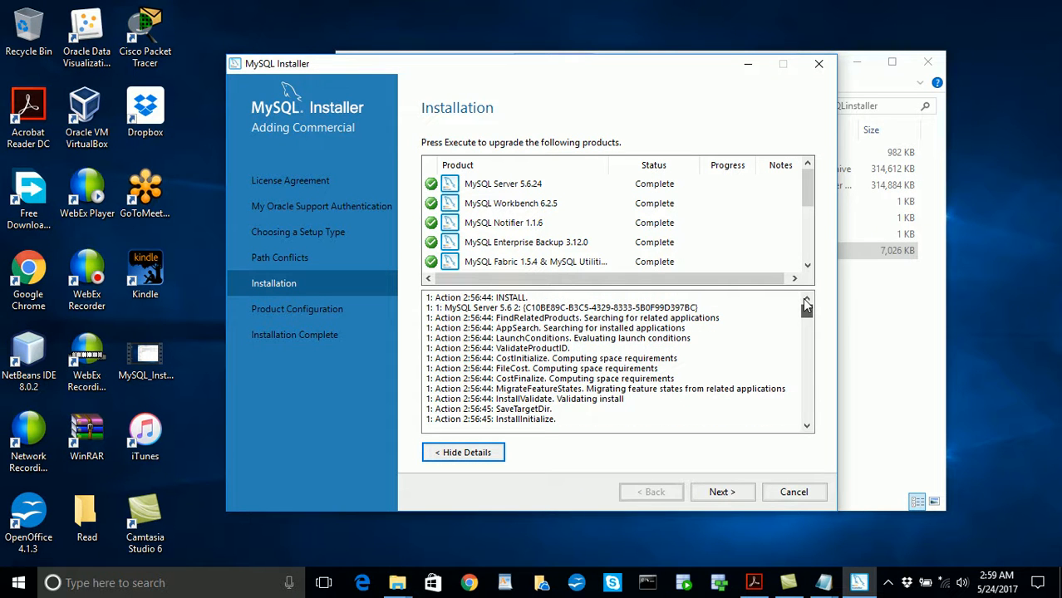
pyautogui.click(467, 453)
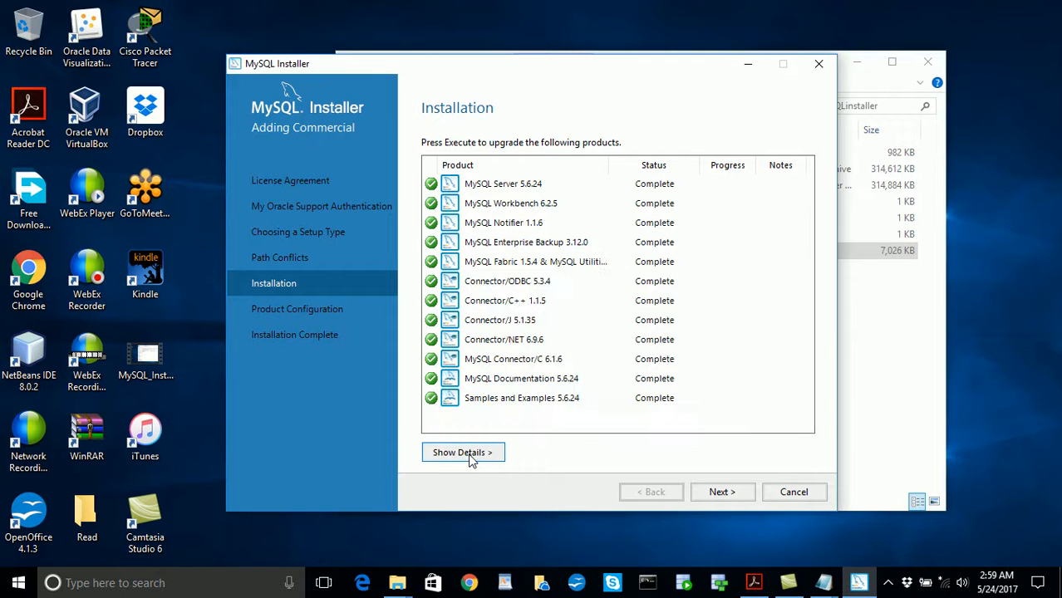
# - Continue through product configuration to MySQL Server's Type and Networking page and choose Development Machine as the server configuration type
pyautogui.click(721, 492)
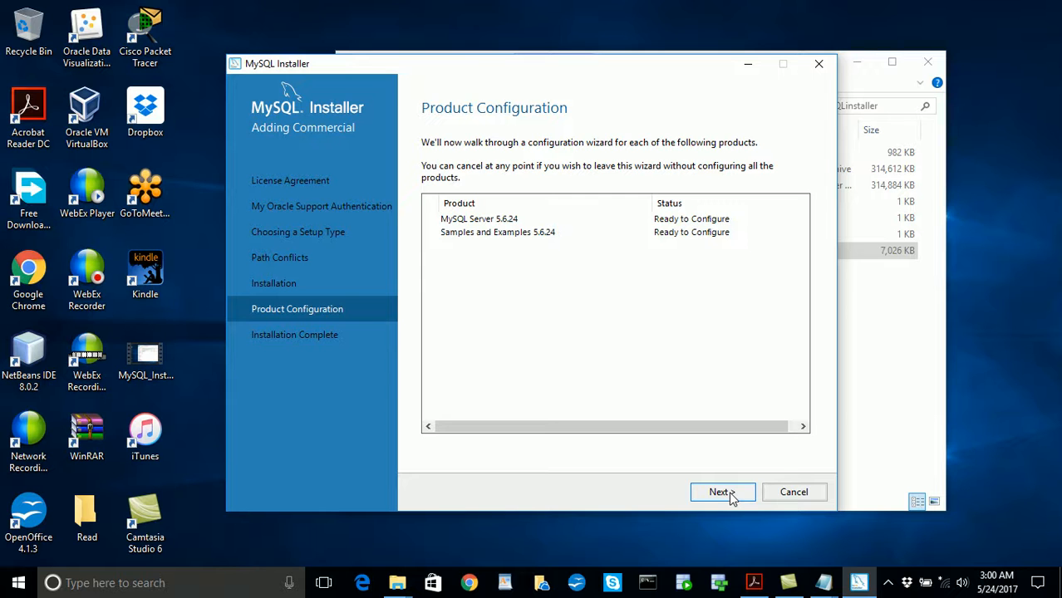
pyautogui.click(719, 492)
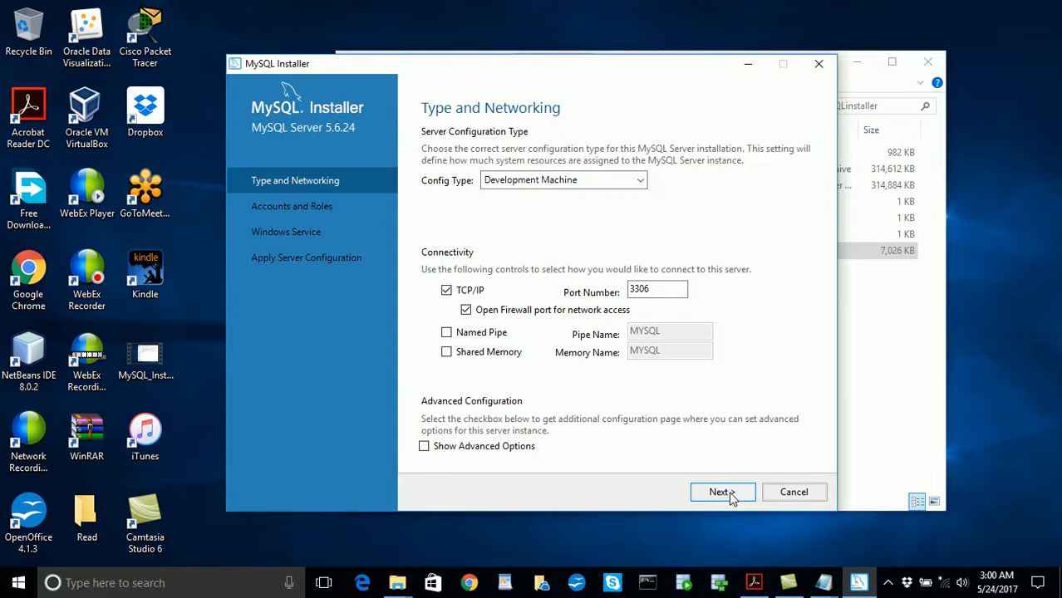
pyautogui.click(641, 182)
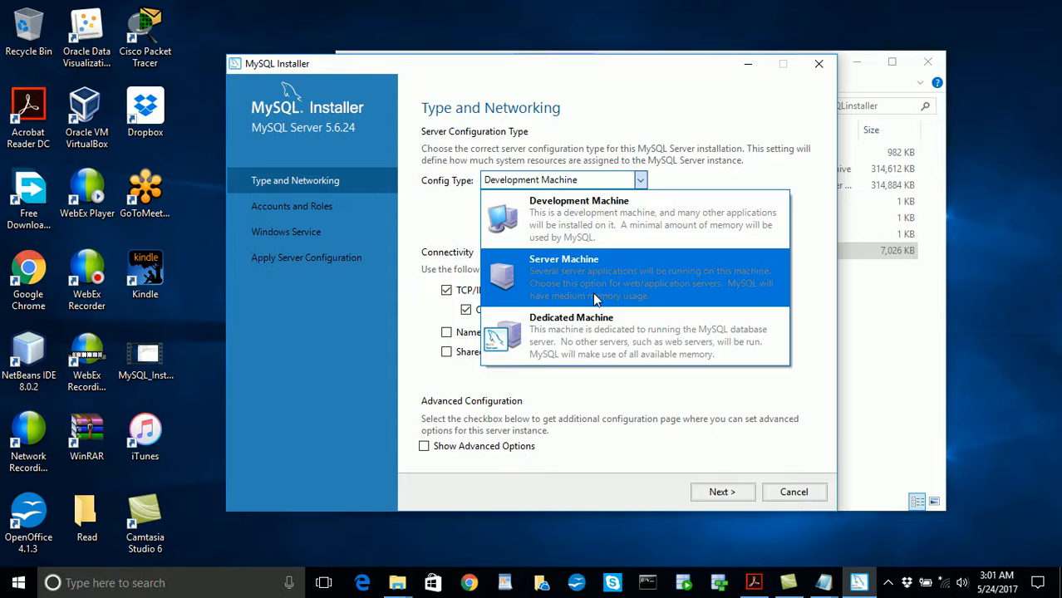
pyautogui.click(597, 219)
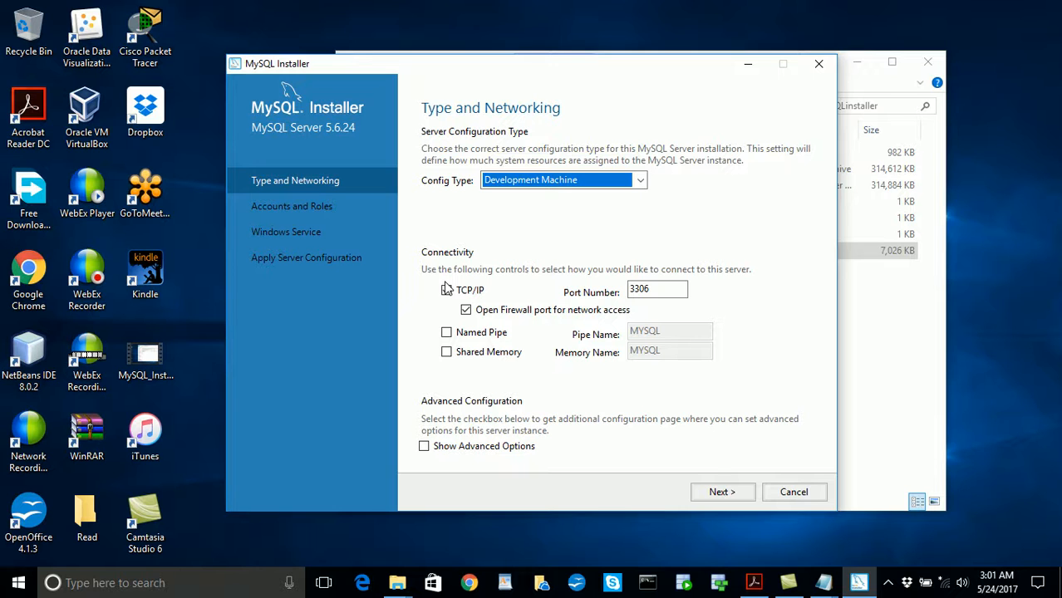
pyautogui.click(446, 289)
pyautogui.click(446, 333)
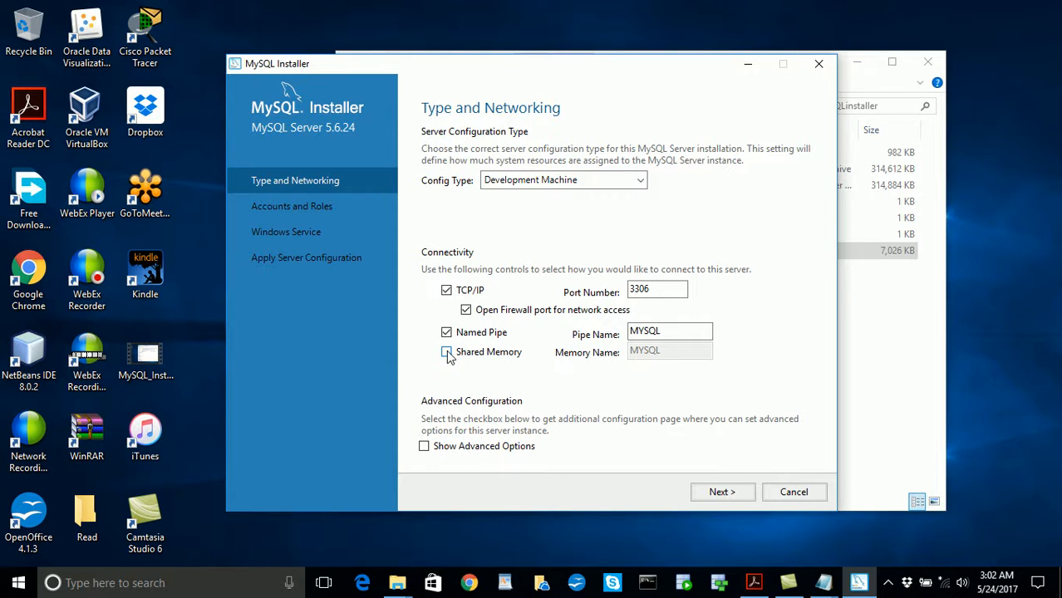
pyautogui.click(446, 352)
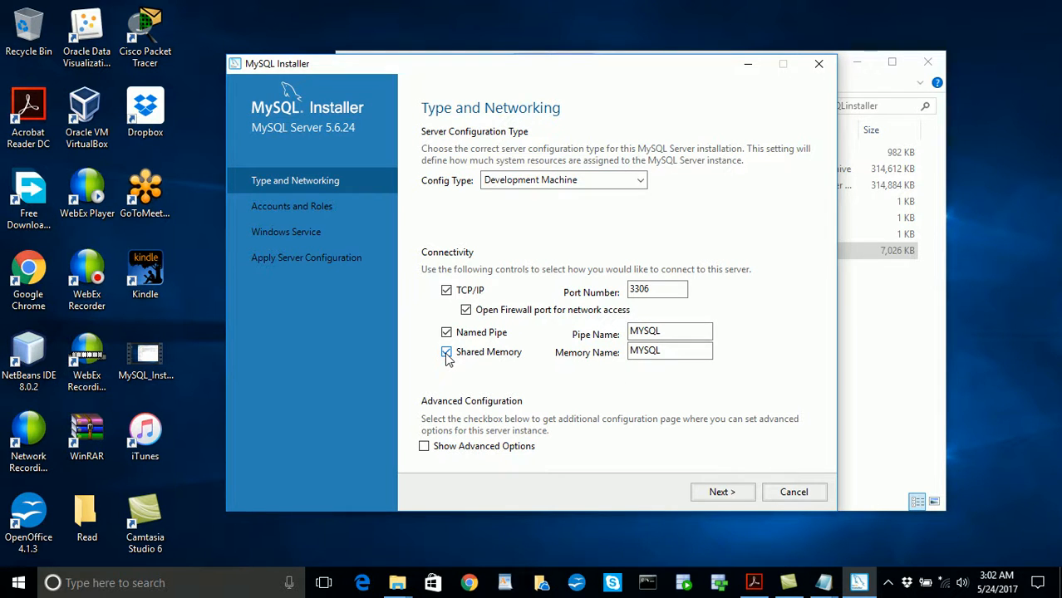
pyautogui.click(446, 353)
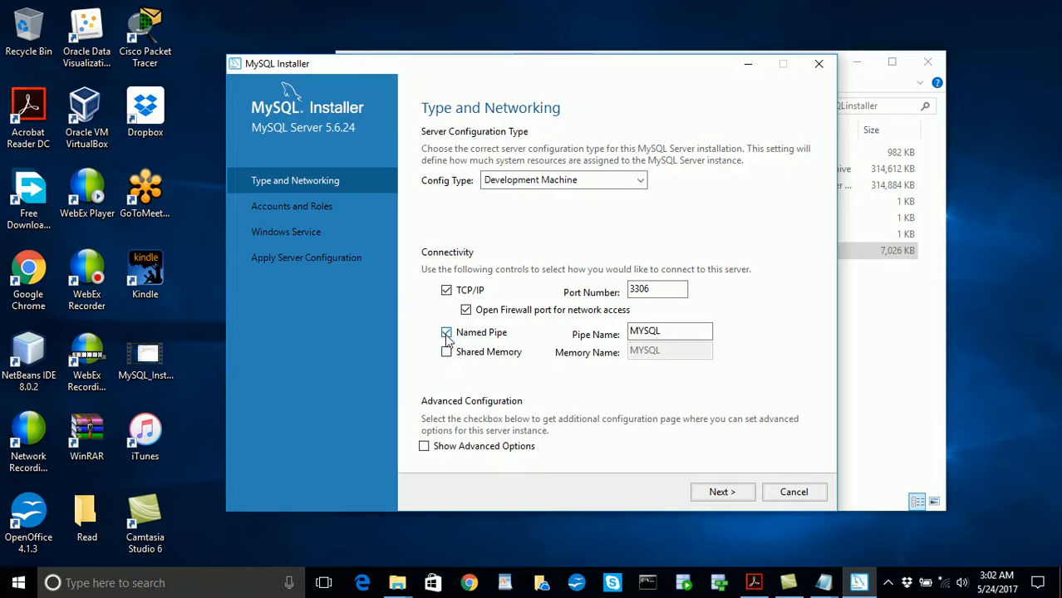
pyautogui.click(446, 333)
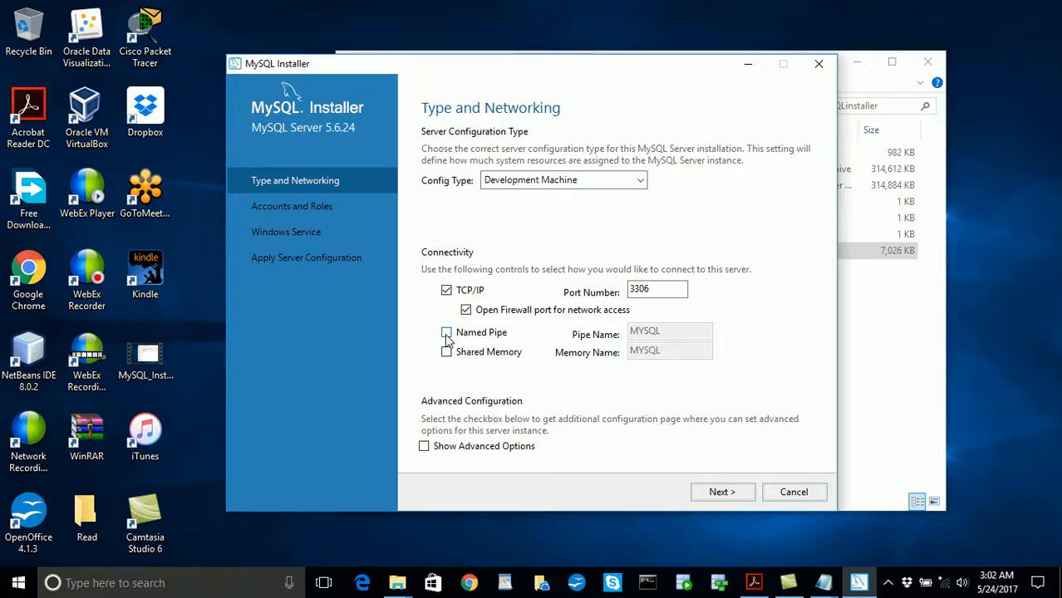
# - Enable the advanced configuration options for the server and continue to the Accounts and Roles page
pyautogui.click(424, 447)
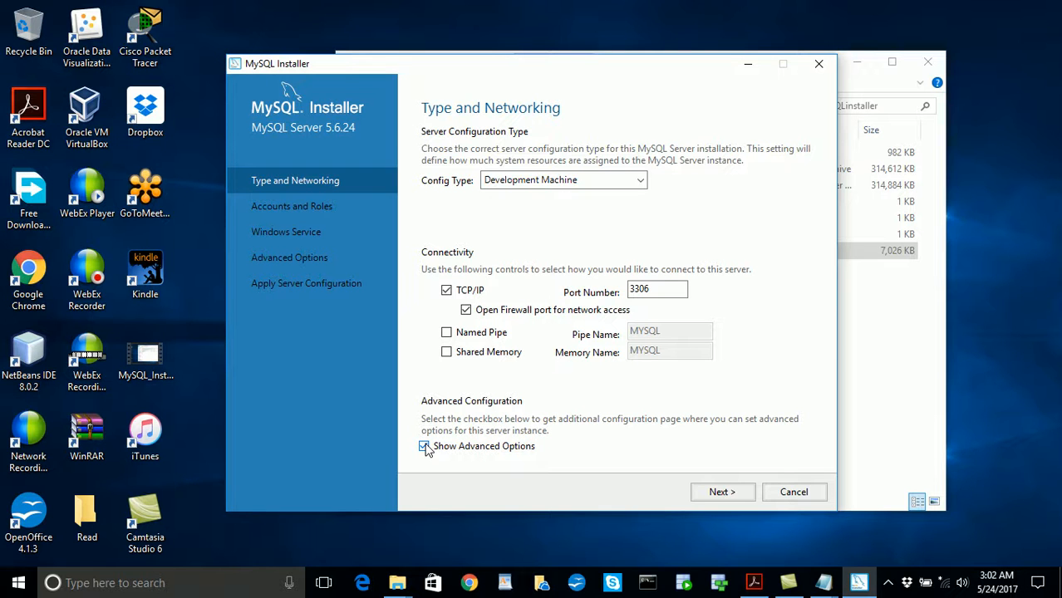
pyautogui.click(733, 493)
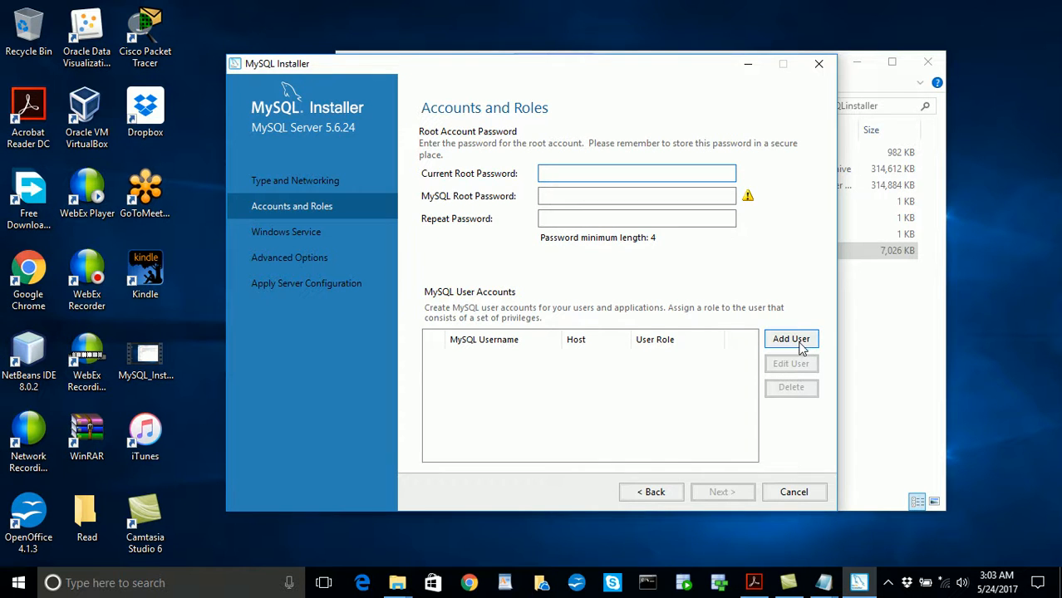
pyautogui.click(665, 495)
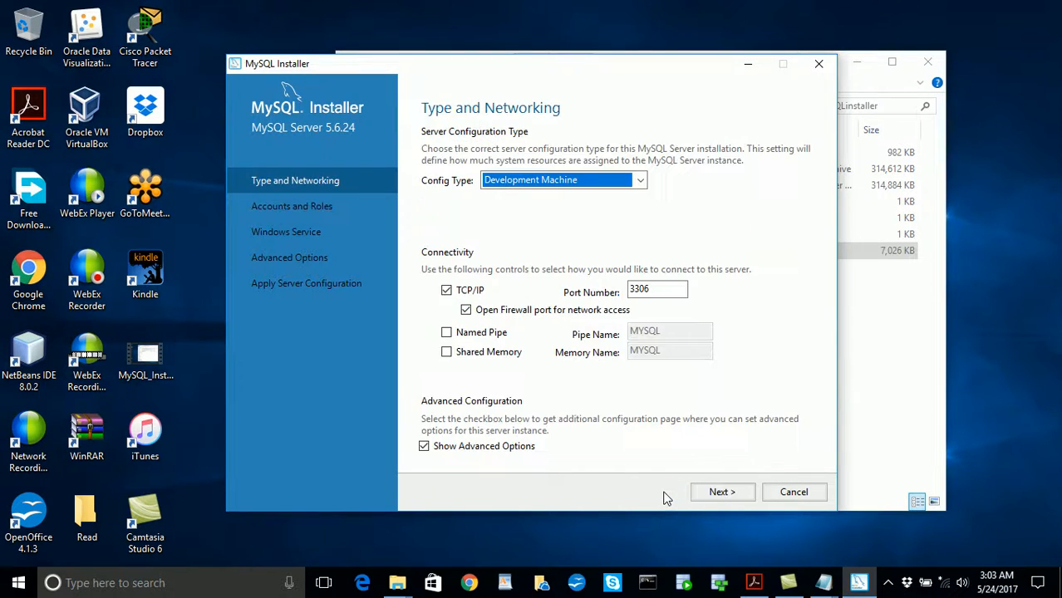
pyautogui.click(424, 447)
pyautogui.click(731, 496)
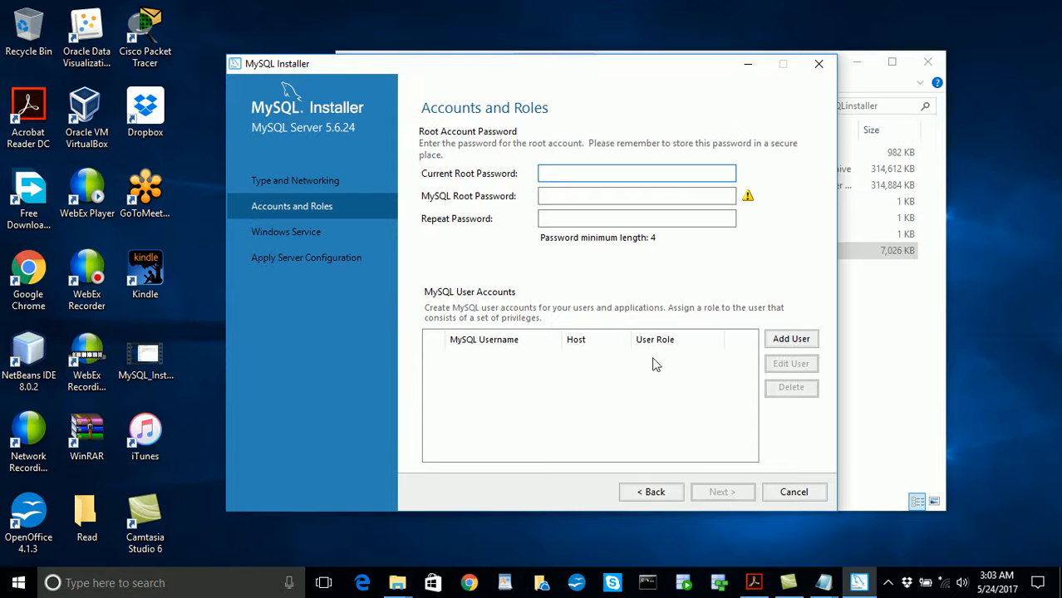
pyautogui.click(656, 491)
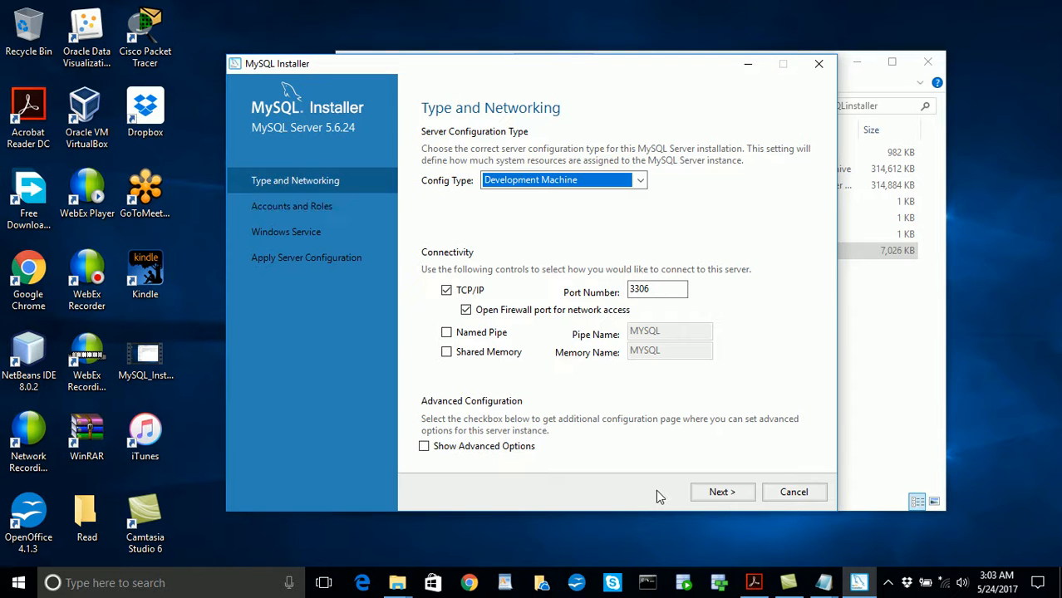
pyautogui.click(425, 447)
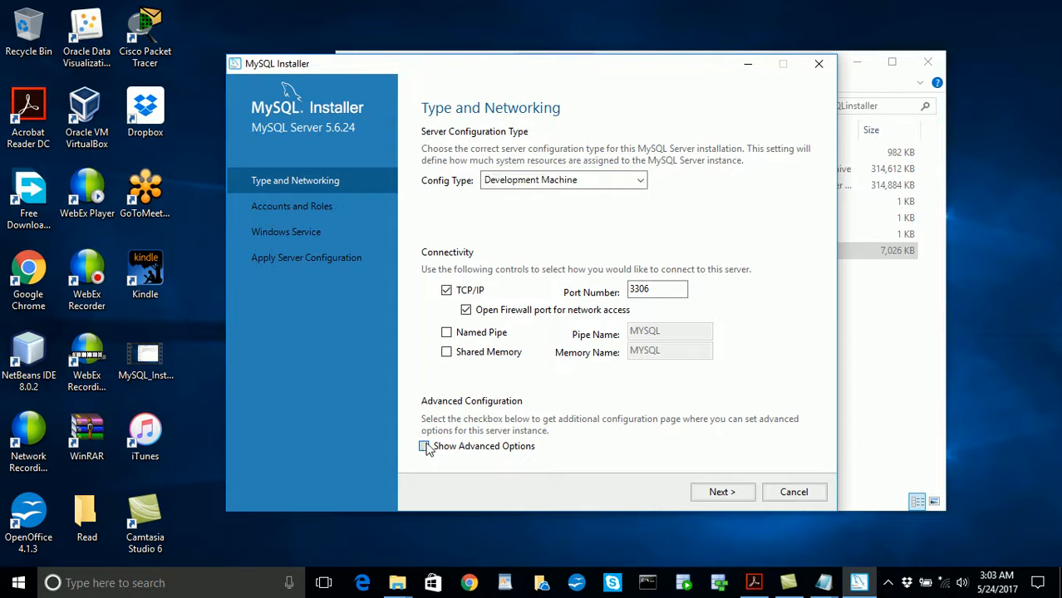
pyautogui.click(722, 493)
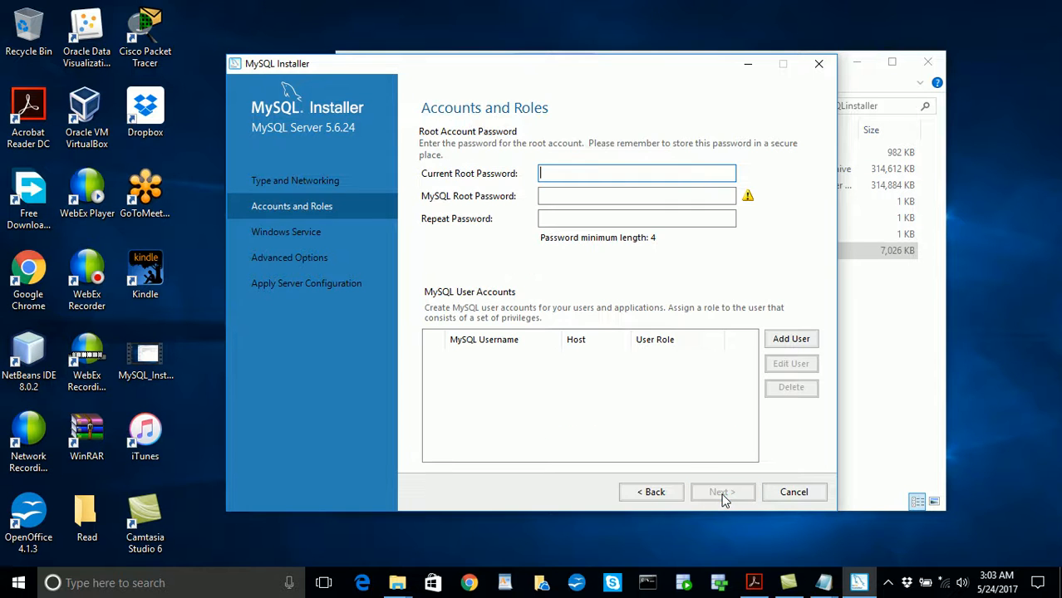
# - Enter and repeat the MySQL root account password, and continue to the Windows Service page
pyautogui.click(570, 196)
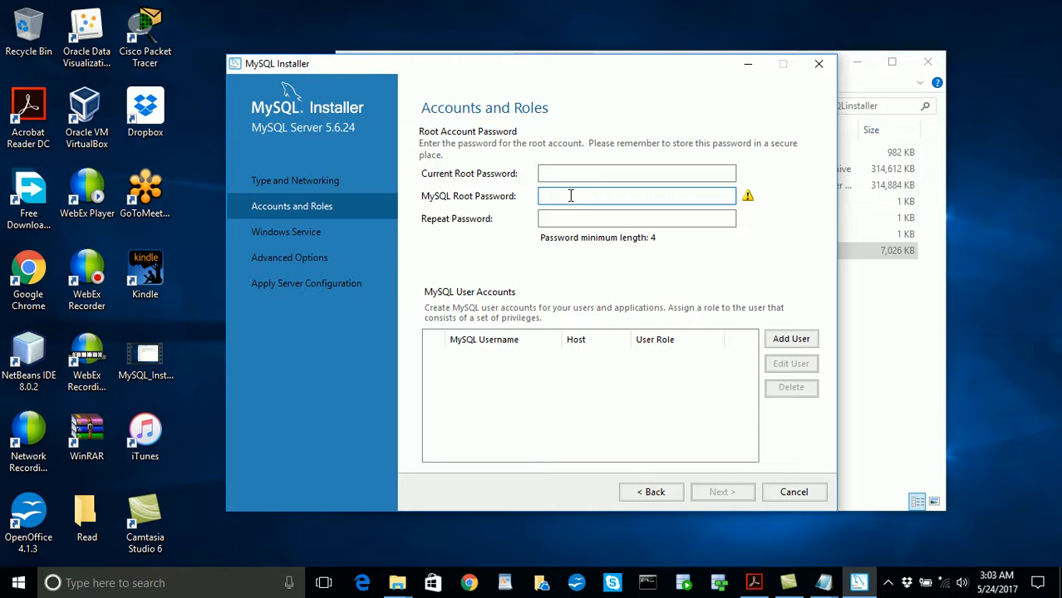
pyautogui.write('root')
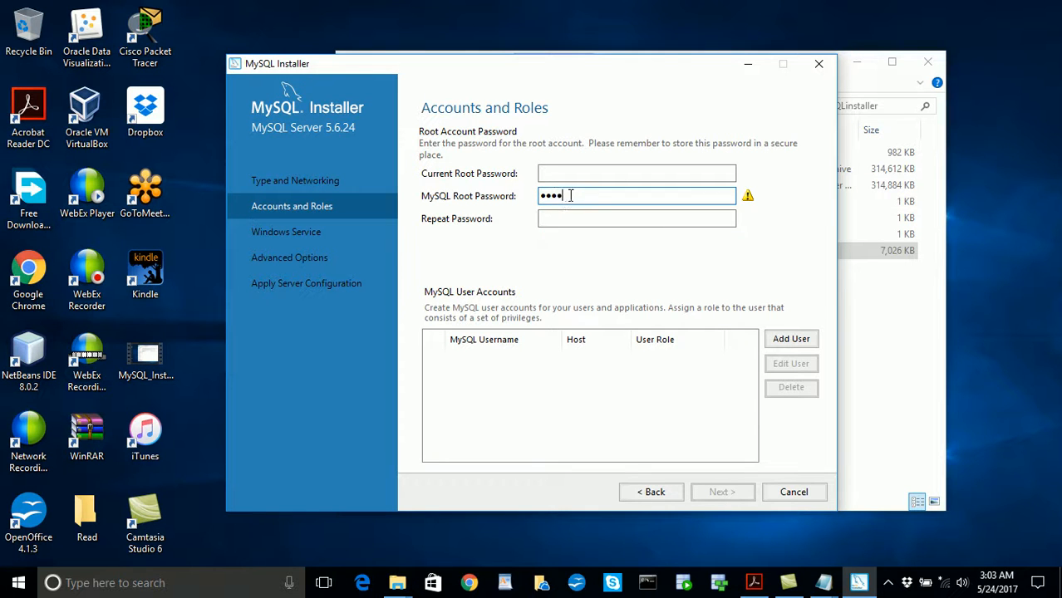
pyautogui.click(570, 218)
pyautogui.write('root')
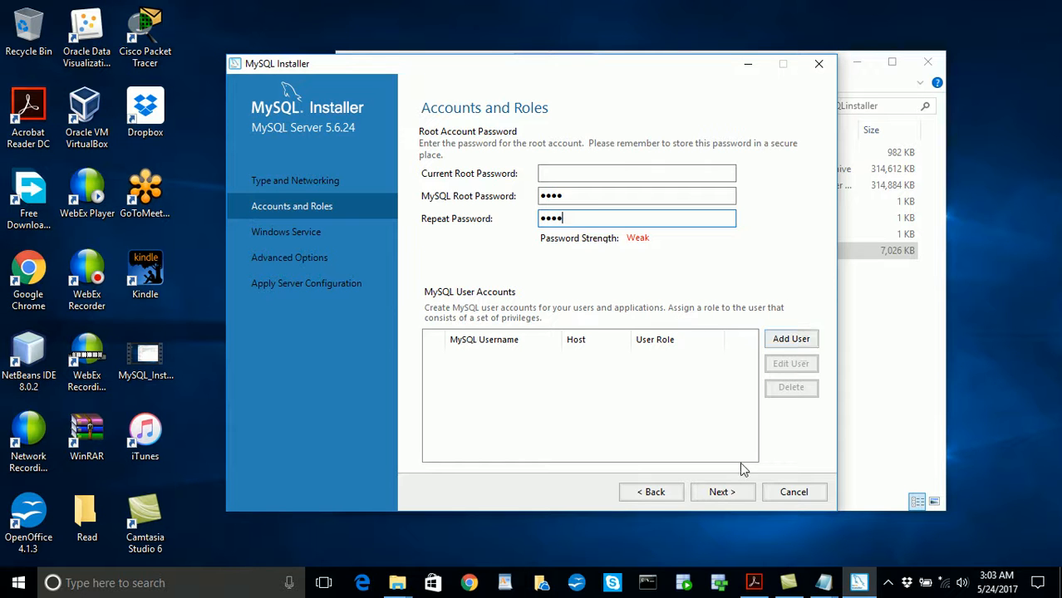
pyautogui.click(726, 495)
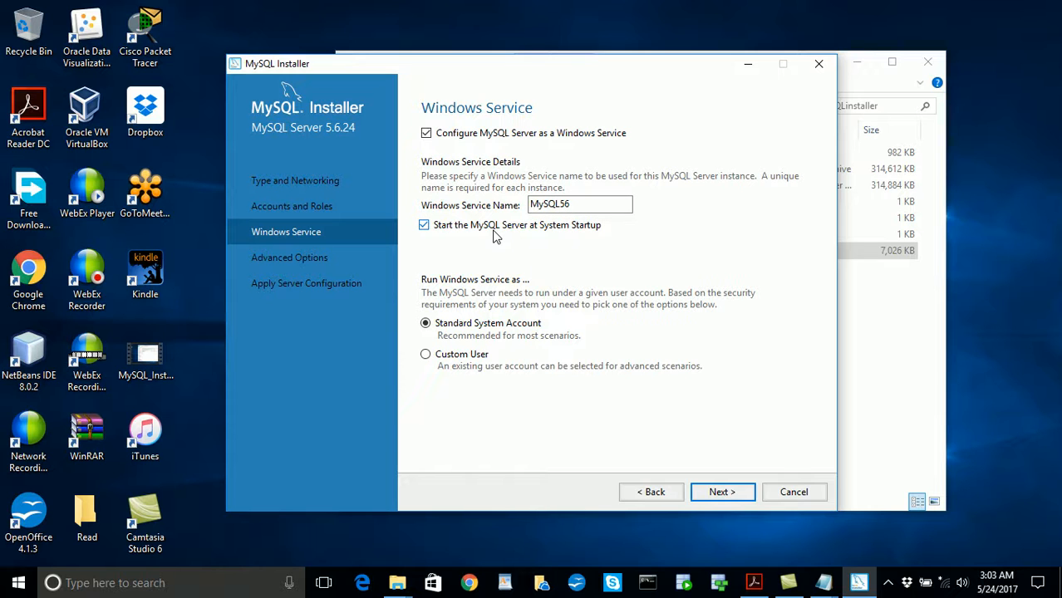
# - Keep MySQL Server starting at system startup under the Standard System Account, and continue to the Advanced Options page
pyautogui.click(425, 230)
pyautogui.click(425, 229)
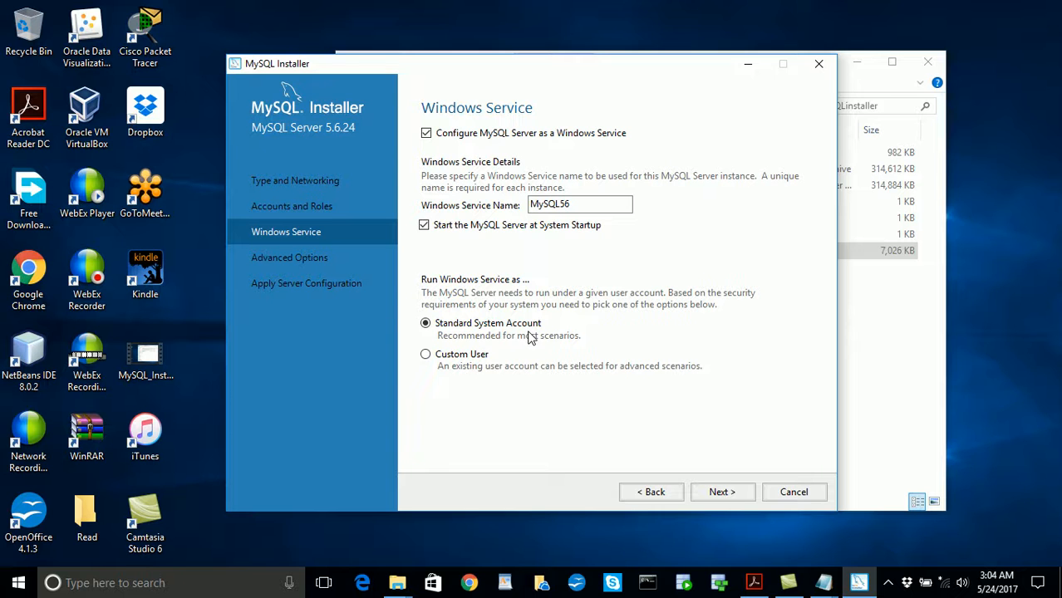
pyautogui.click(425, 355)
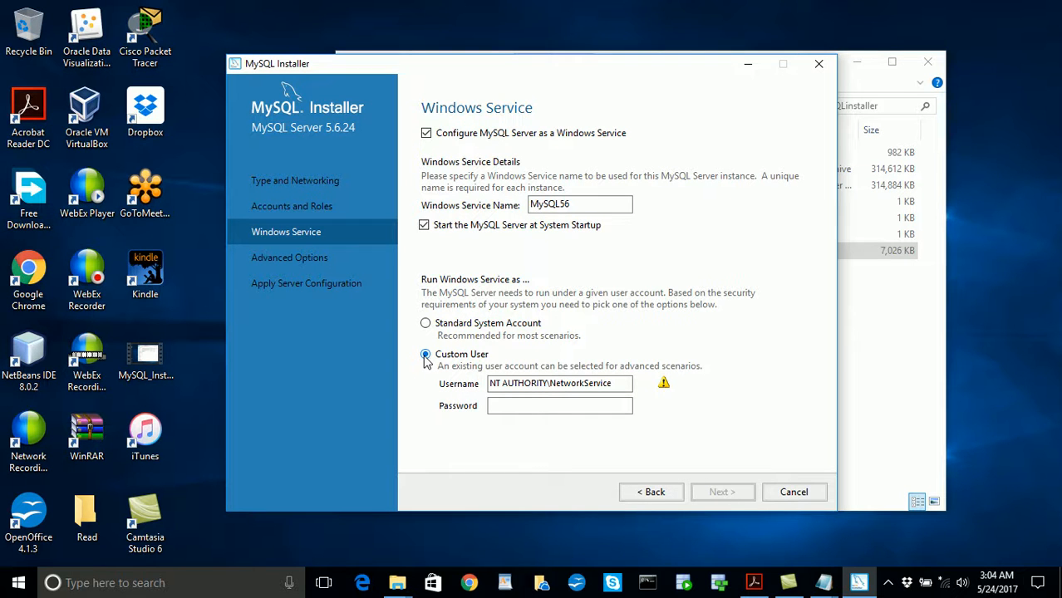
pyautogui.click(425, 323)
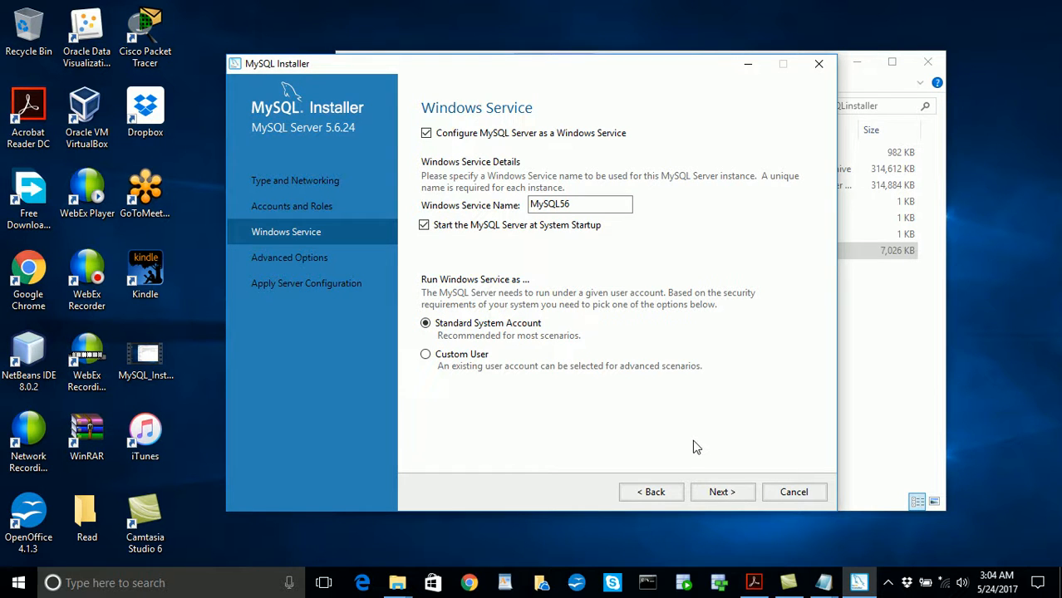
pyautogui.click(720, 492)
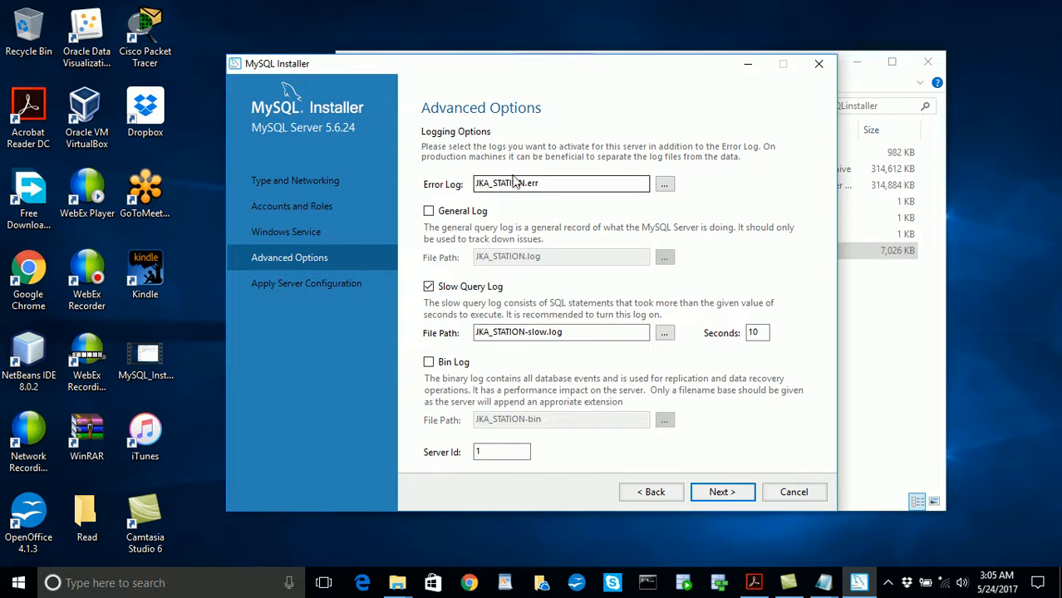
pyautogui.click(556, 183)
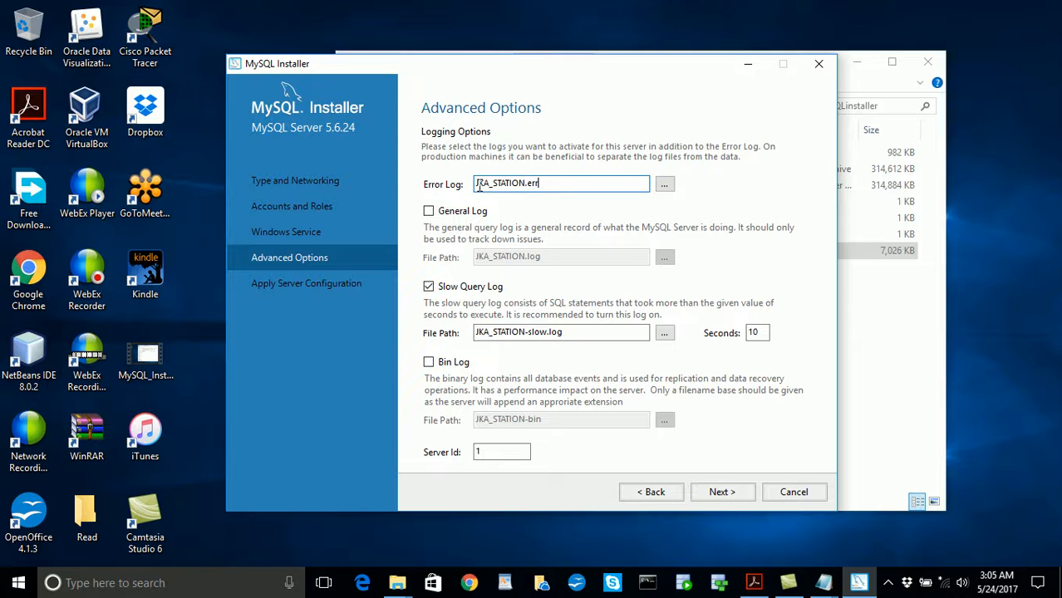
pyautogui.moveTo(475, 184); pyautogui.dragTo(558, 183)
pyautogui.click(499, 185)
pyautogui.click(666, 184)
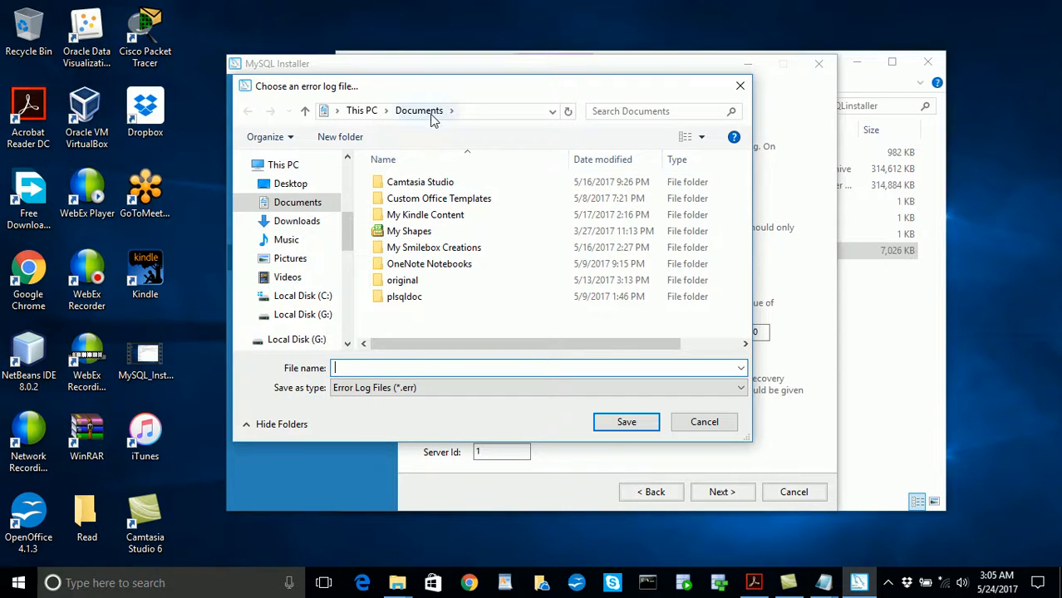
pyautogui.click(702, 422)
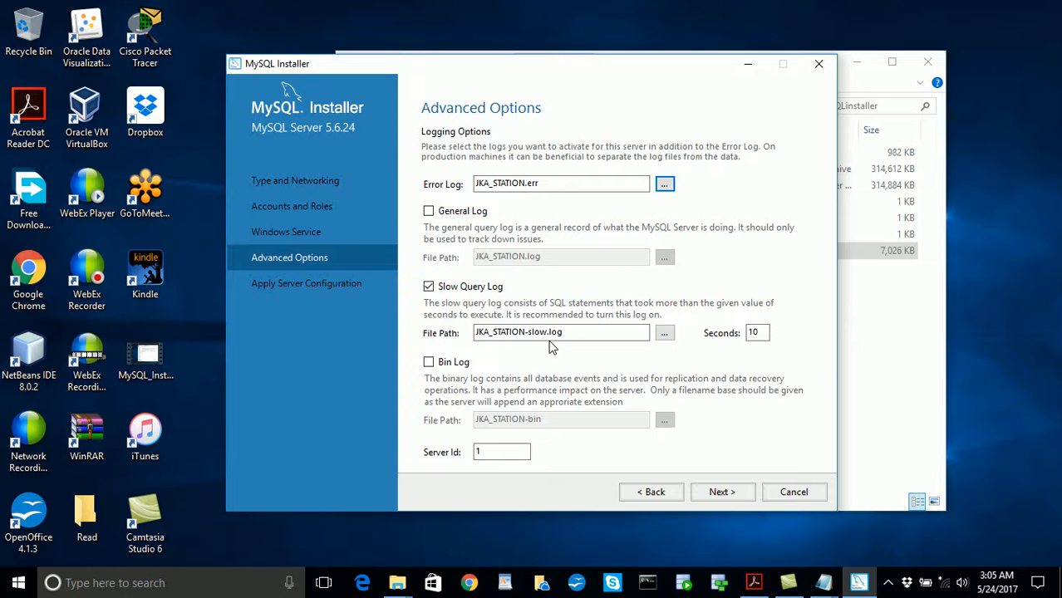
# - Accept the server's logging options as set, apply the MySQL Server 5.6.24 configuration and finish its wizard
pyautogui.click(721, 495)
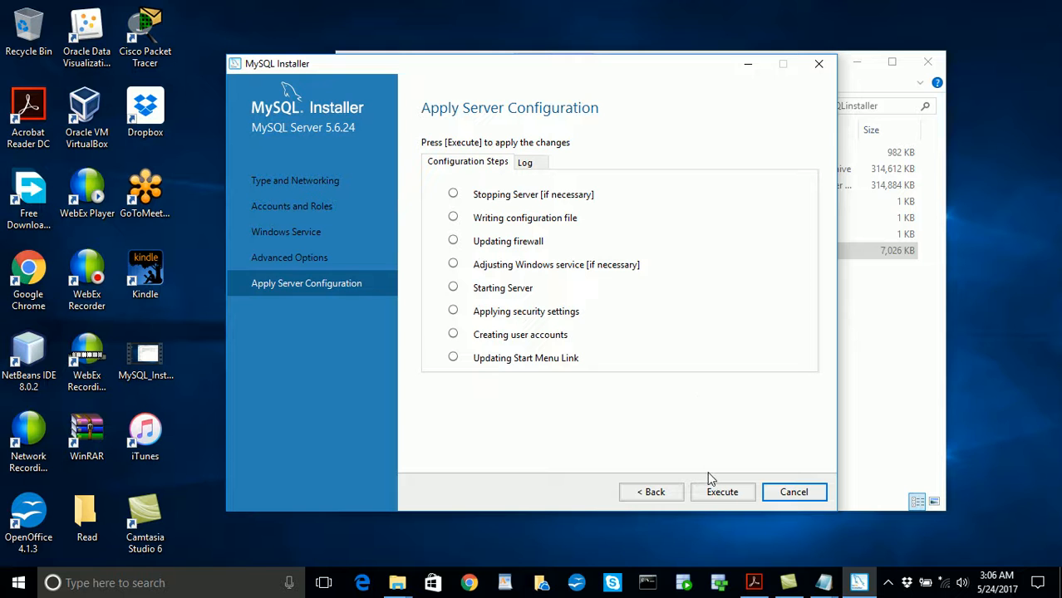
pyautogui.click(721, 492)
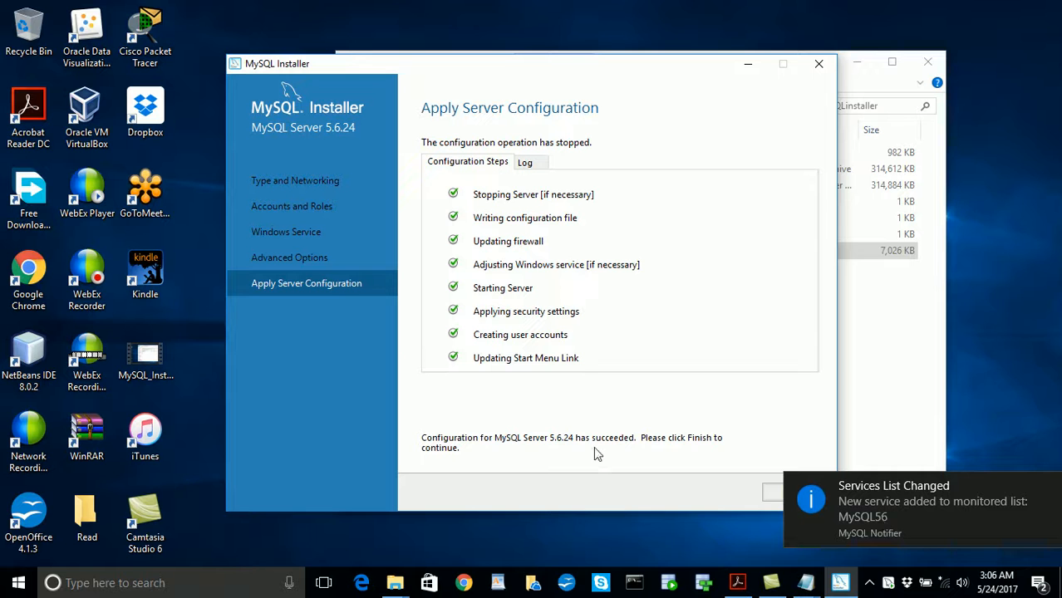
pyautogui.click(1037, 356)
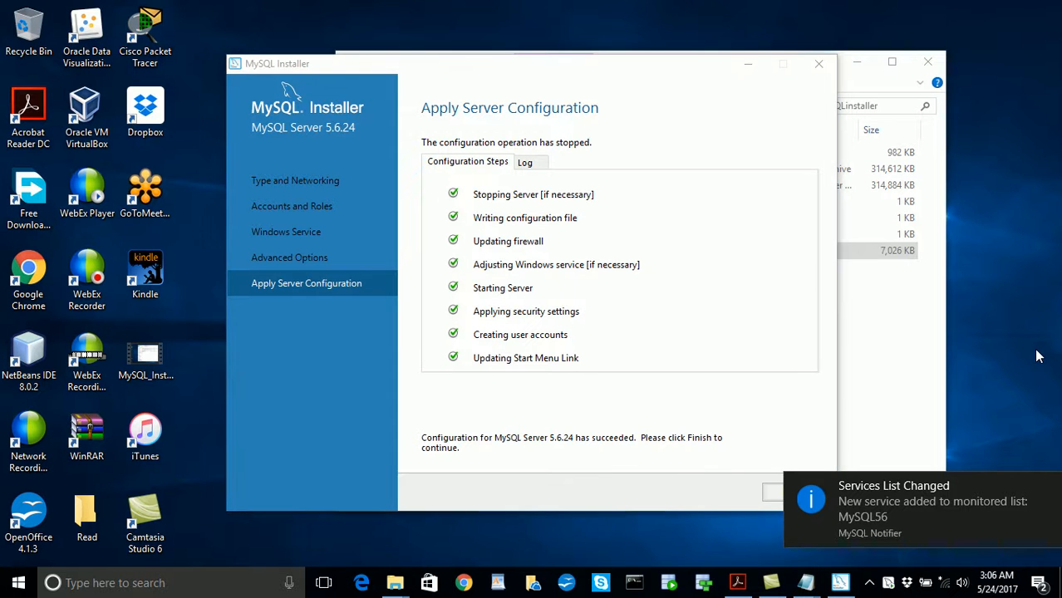
pyautogui.click(901, 360)
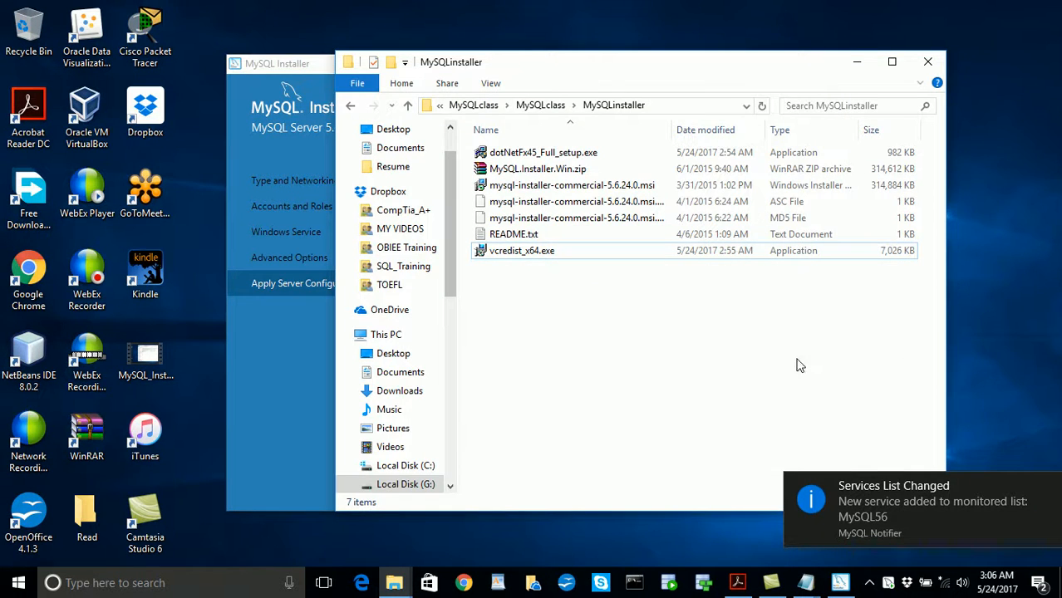
pyautogui.click(856, 63)
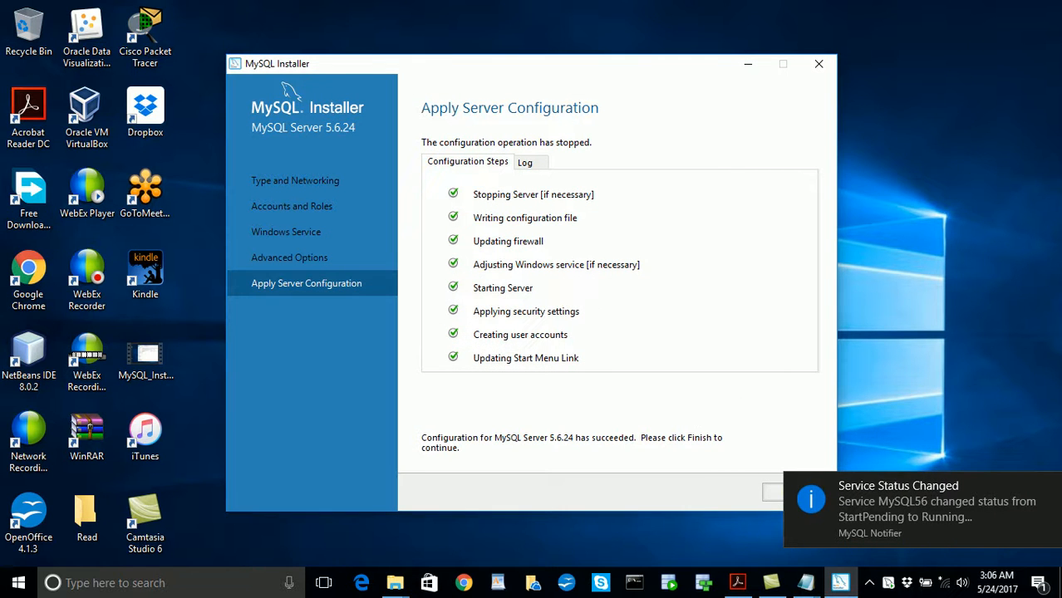
pyautogui.click(1050, 488)
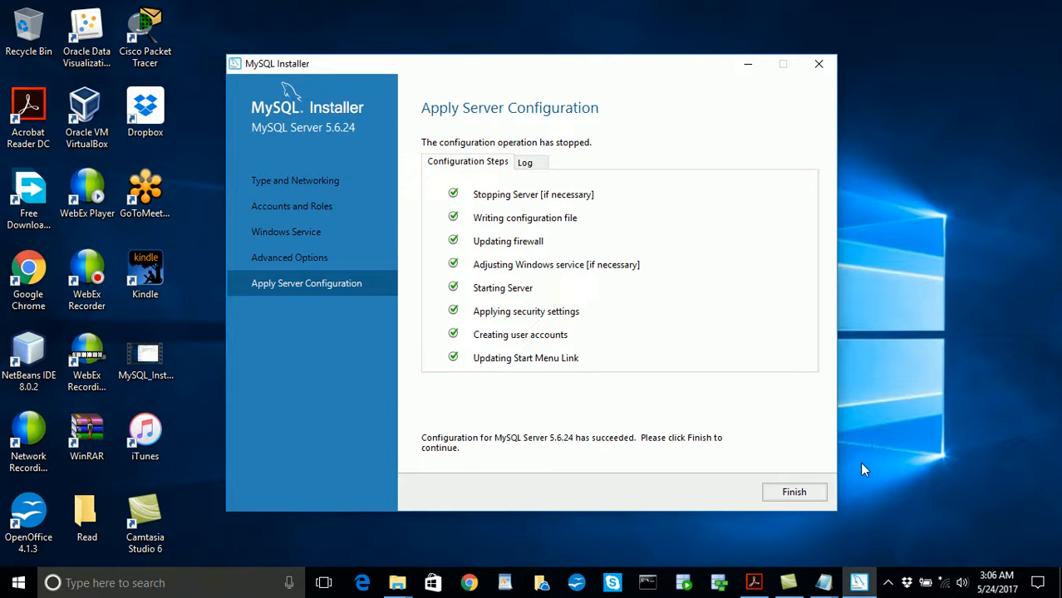
pyautogui.click(793, 492)
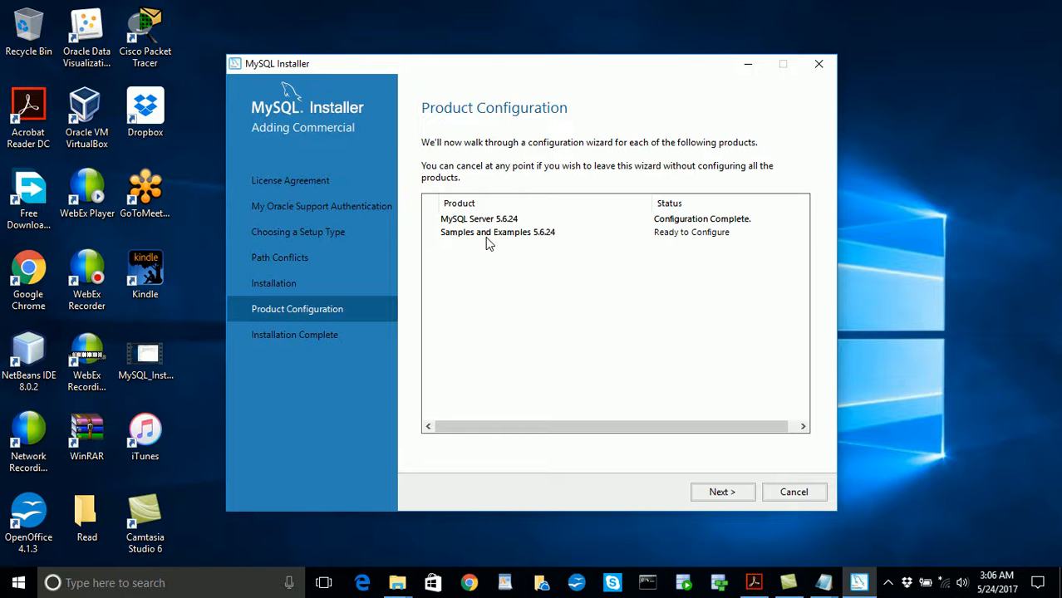
# - Configure Samples and Examples 5.6.24 by checking the root connection to MySQL Server 5.6.24 and applying the configuration, and finish its wizard
pyautogui.click(728, 492)
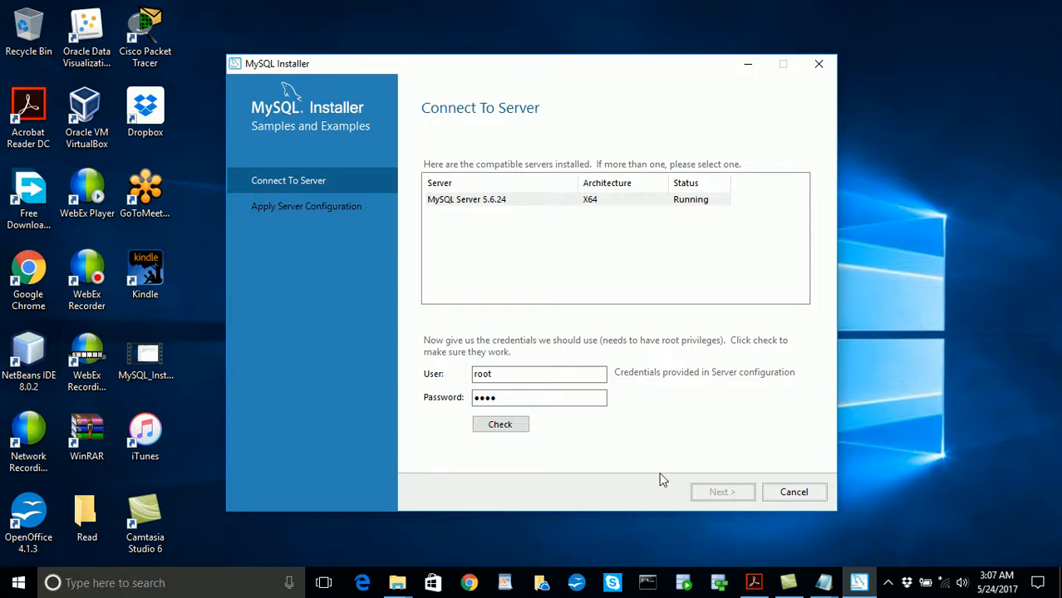
pyautogui.click(499, 427)
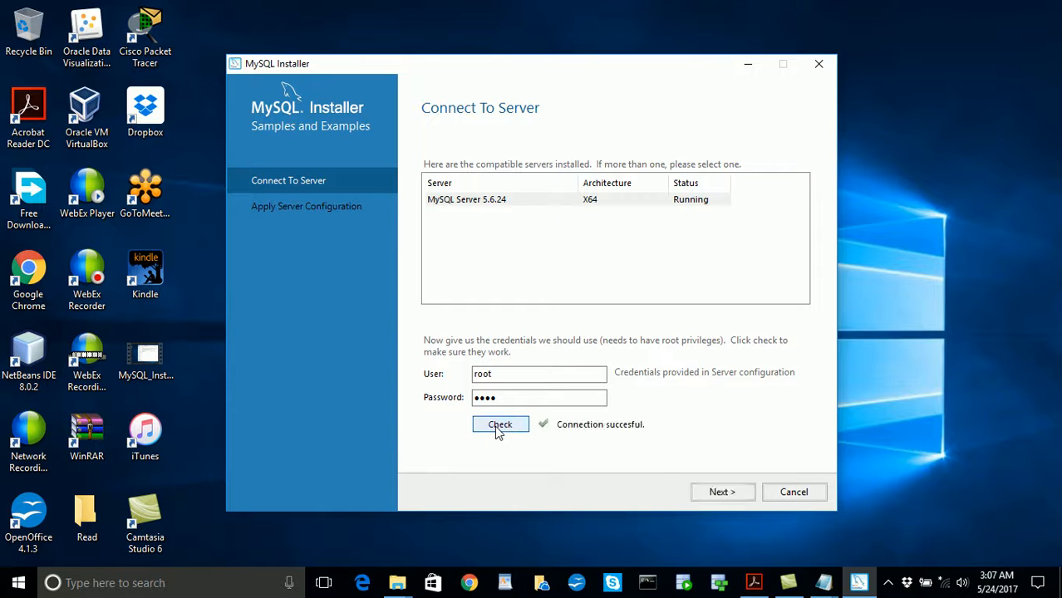
pyautogui.click(721, 493)
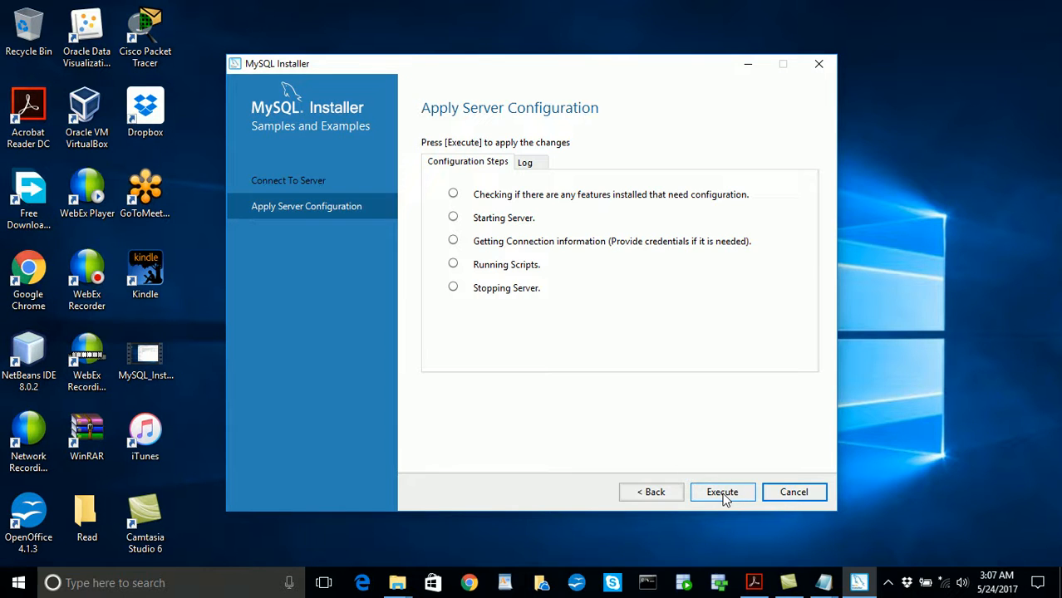
pyautogui.click(722, 492)
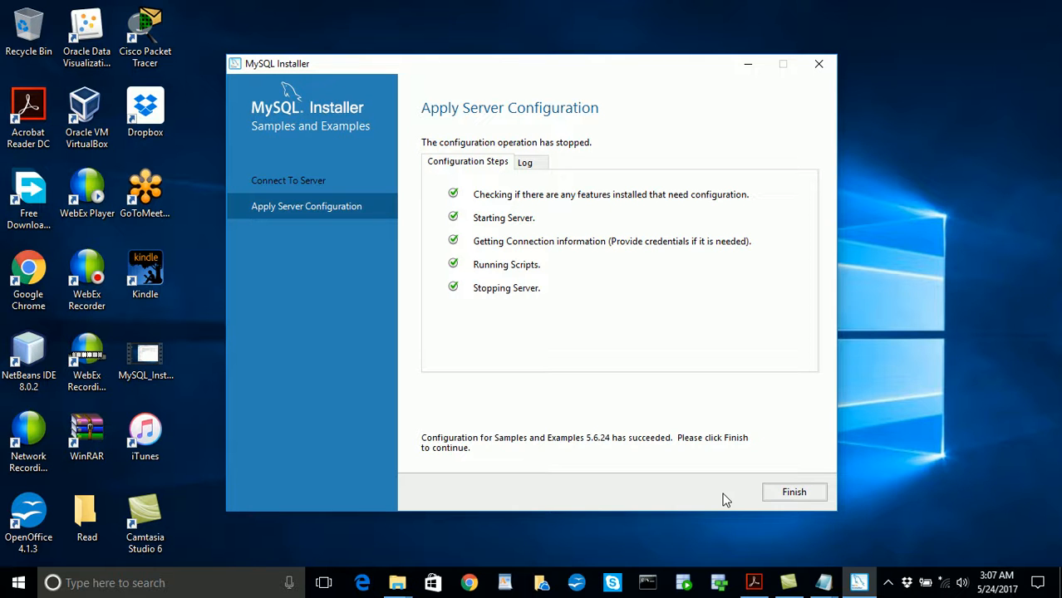
pyautogui.click(792, 493)
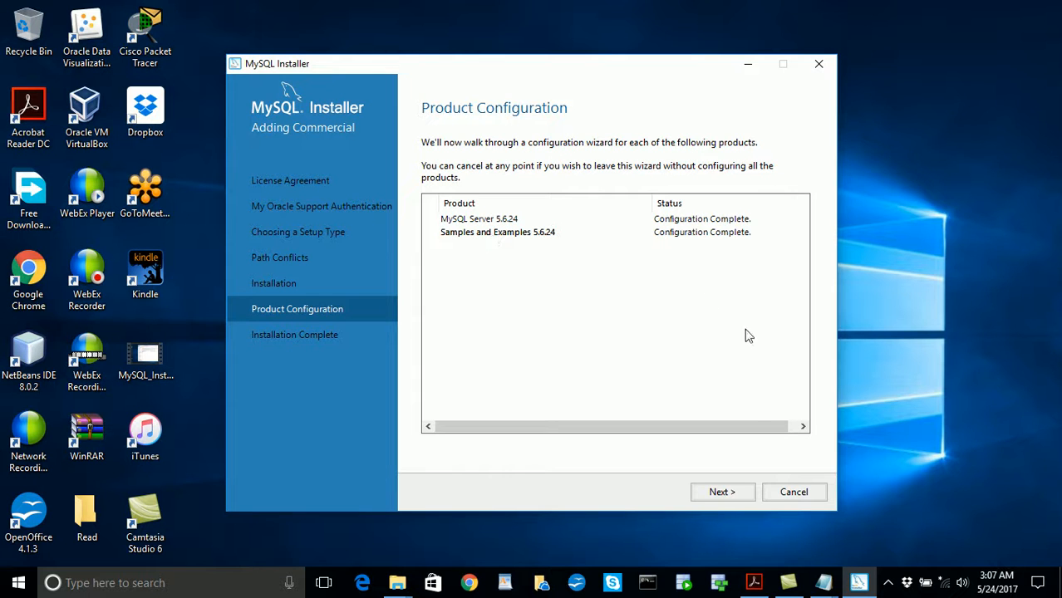
# - Complete the MySQL installation with MySQL Workbench set to start after setup
pyautogui.click(736, 496)
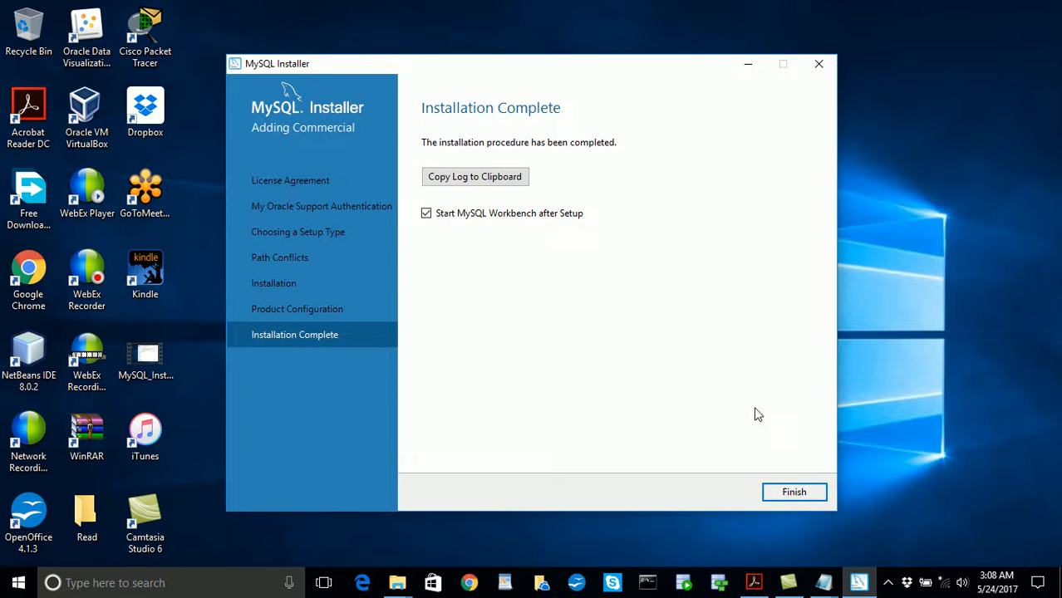
pyautogui.click(781, 493)
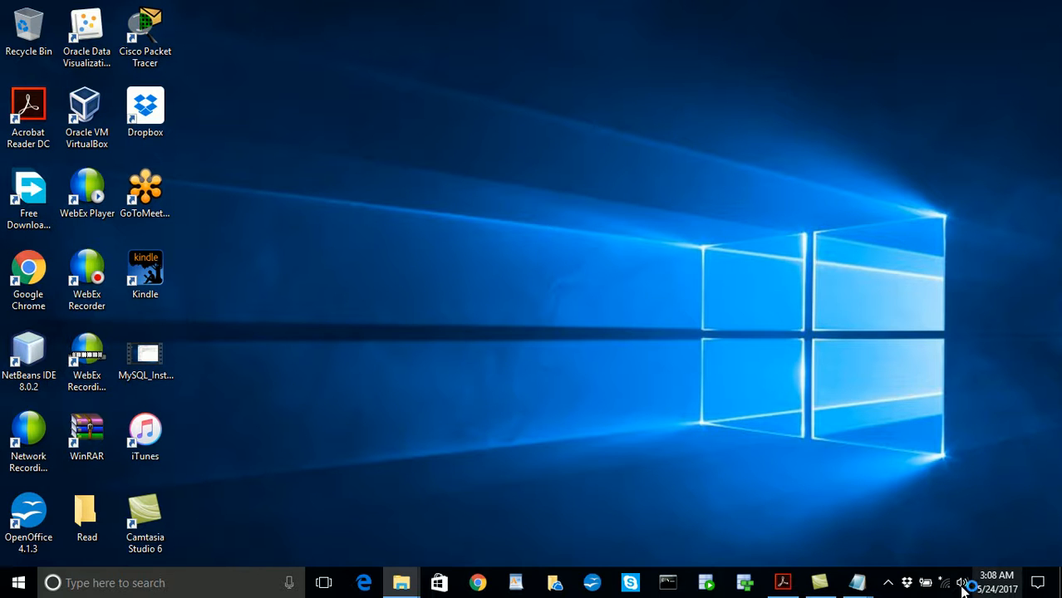
pyautogui.click(888, 583)
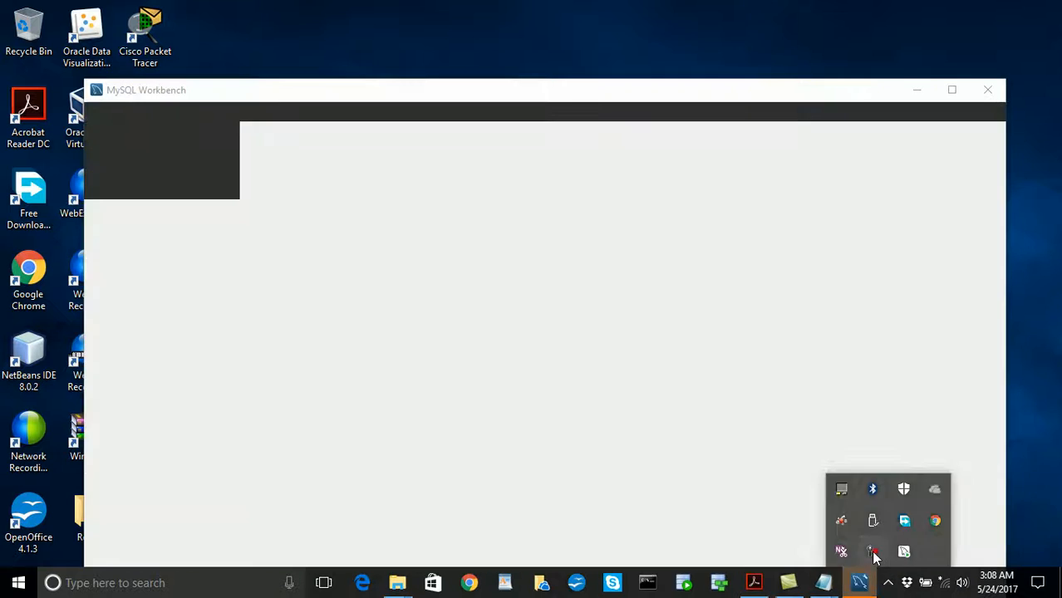
pyautogui.click(873, 552)
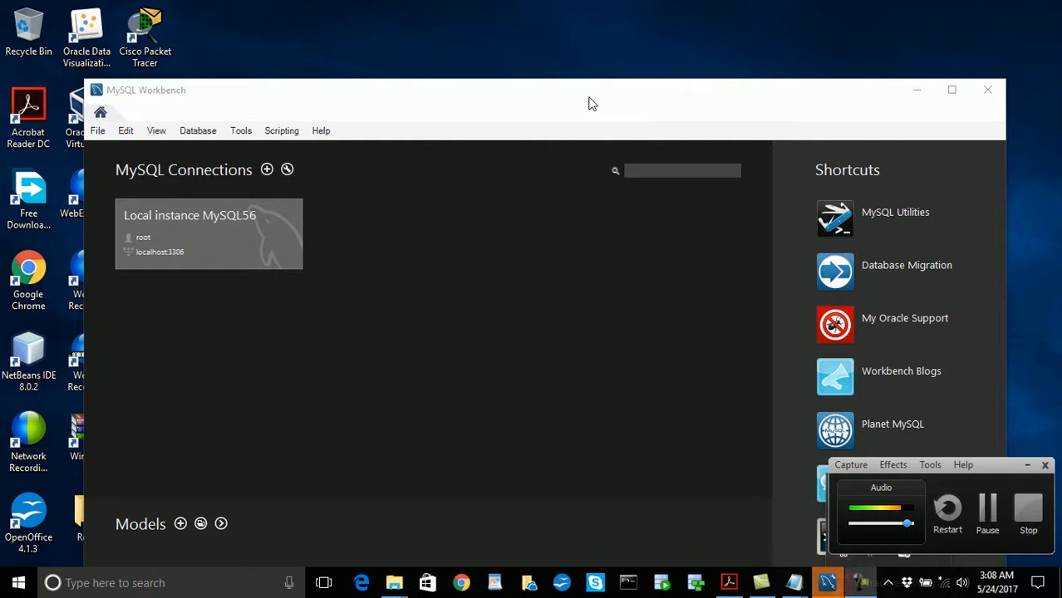
# - Connect to Local instance MySQL56 in MySQL Workbench, entering the root account password and saving it in the vault
pyautogui.moveTo(588, 103); pyautogui.dragTo(646, 55)
pyautogui.moveTo(639, 41); pyautogui.dragTo(526, 17)
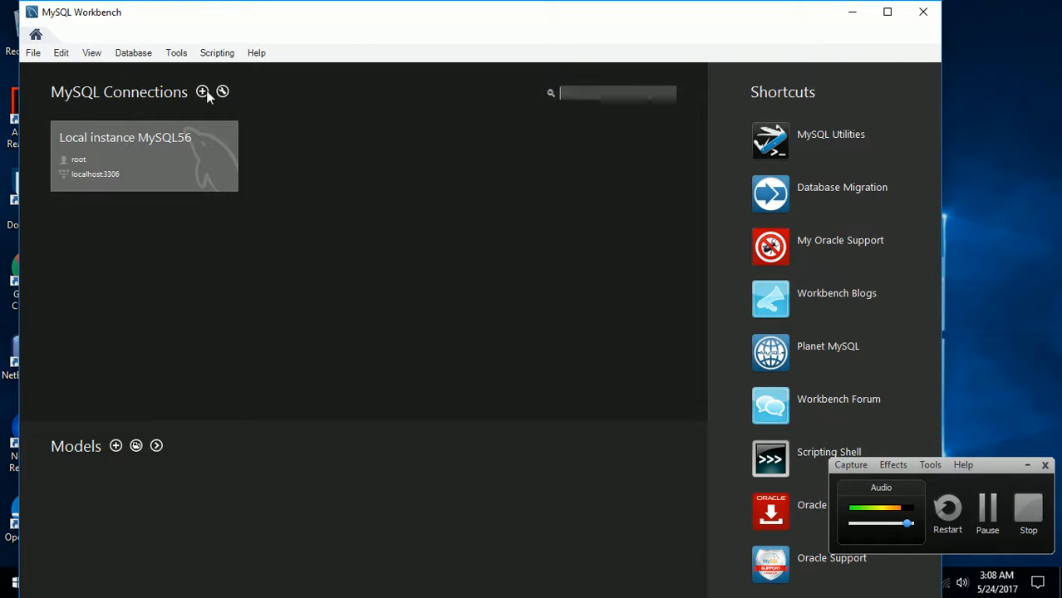
pyautogui.click(108, 174)
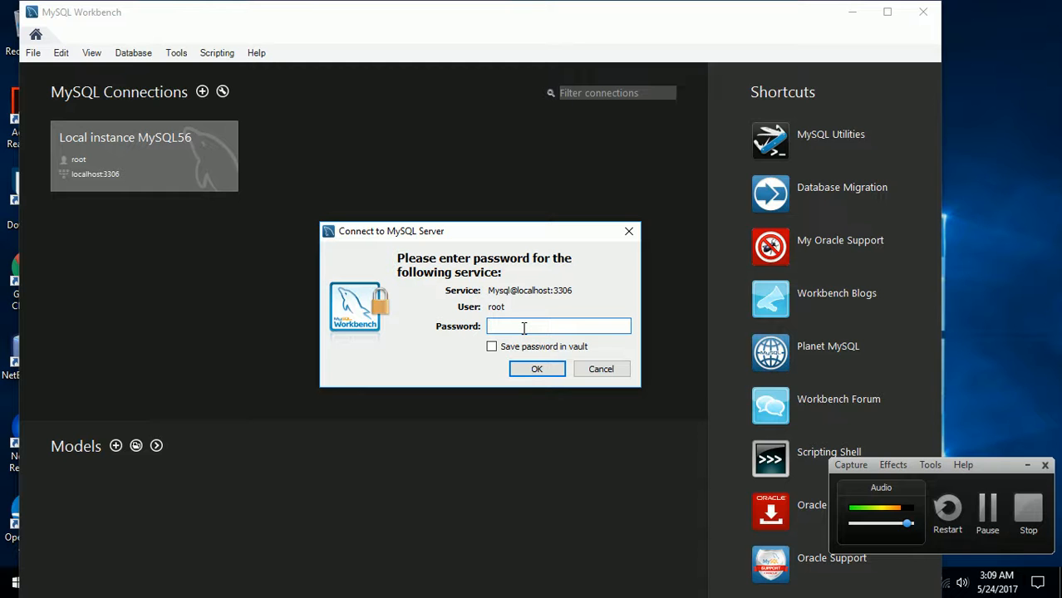
pyautogui.write('root')
pyautogui.click(492, 348)
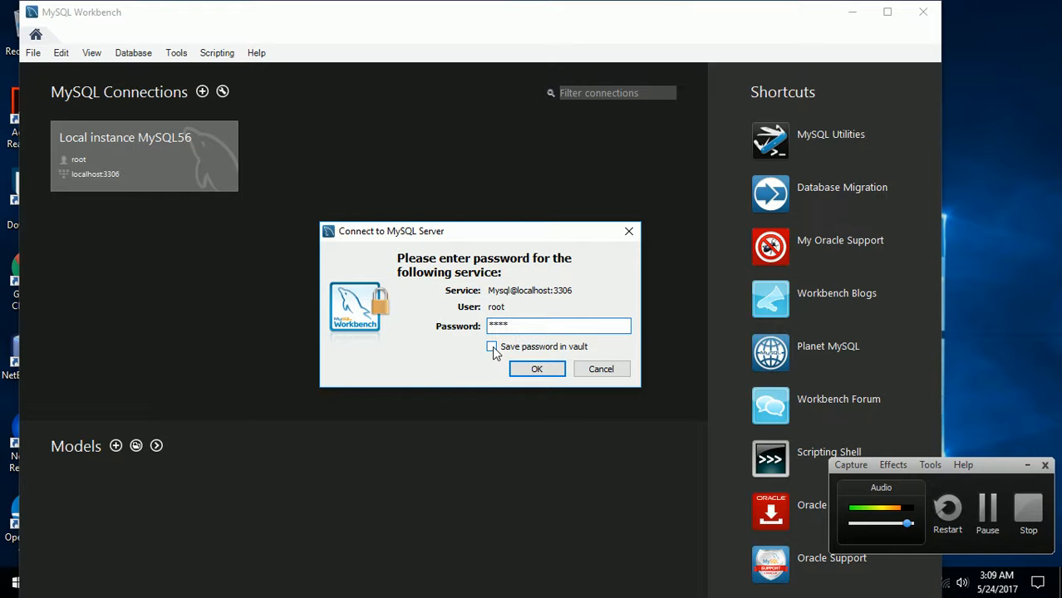
pyautogui.click(537, 370)
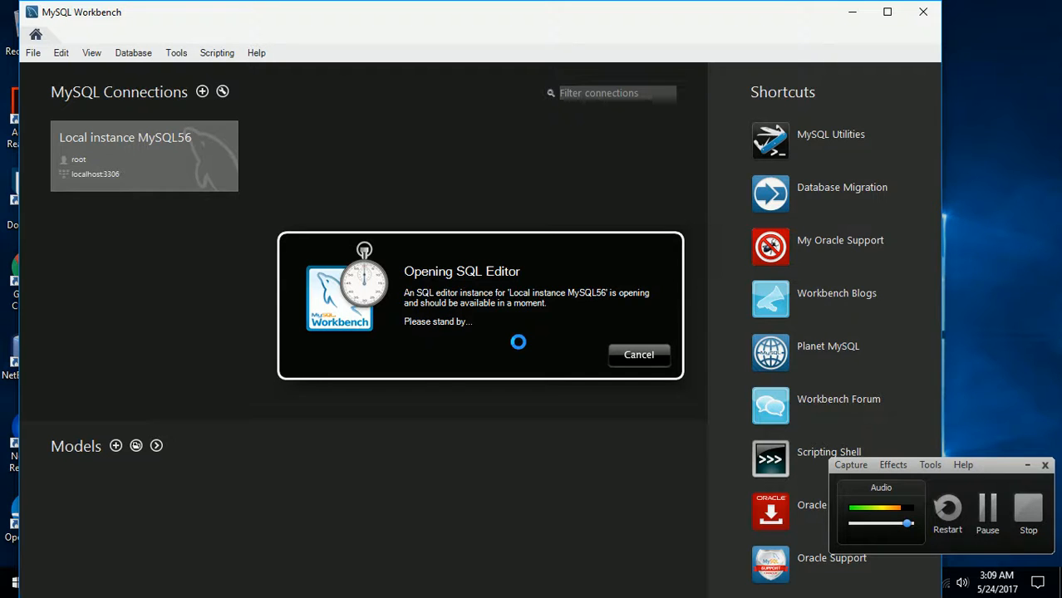
pyautogui.click(1027, 466)
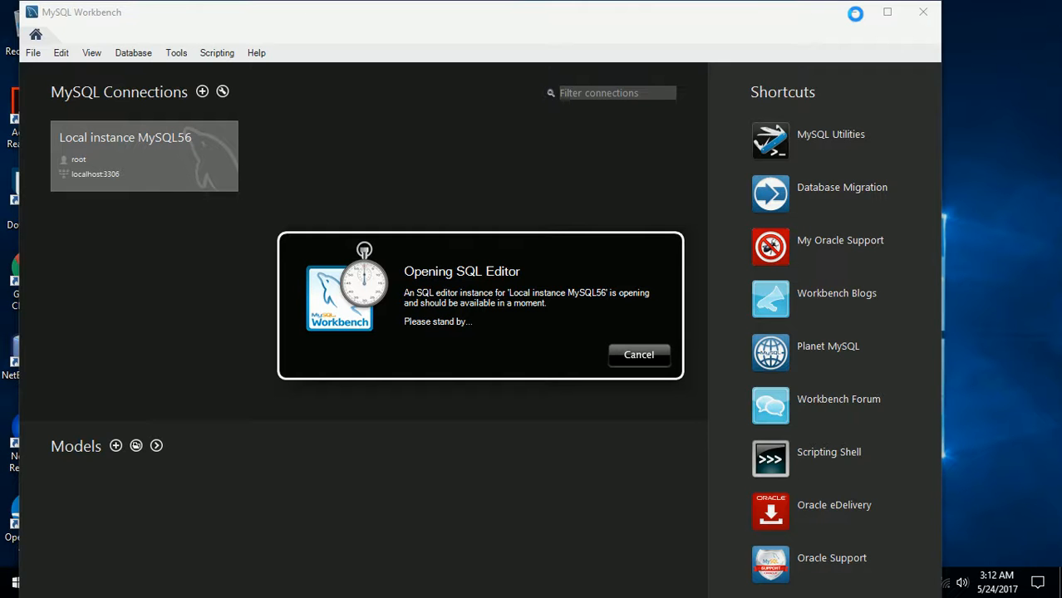
pyautogui.click(14, 584)
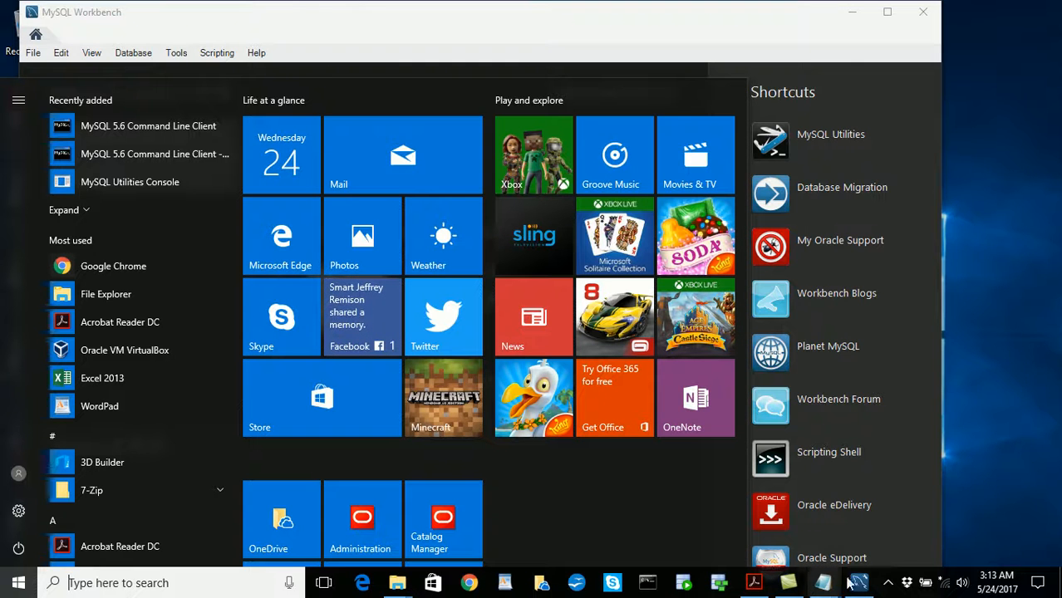
pyautogui.click(888, 584)
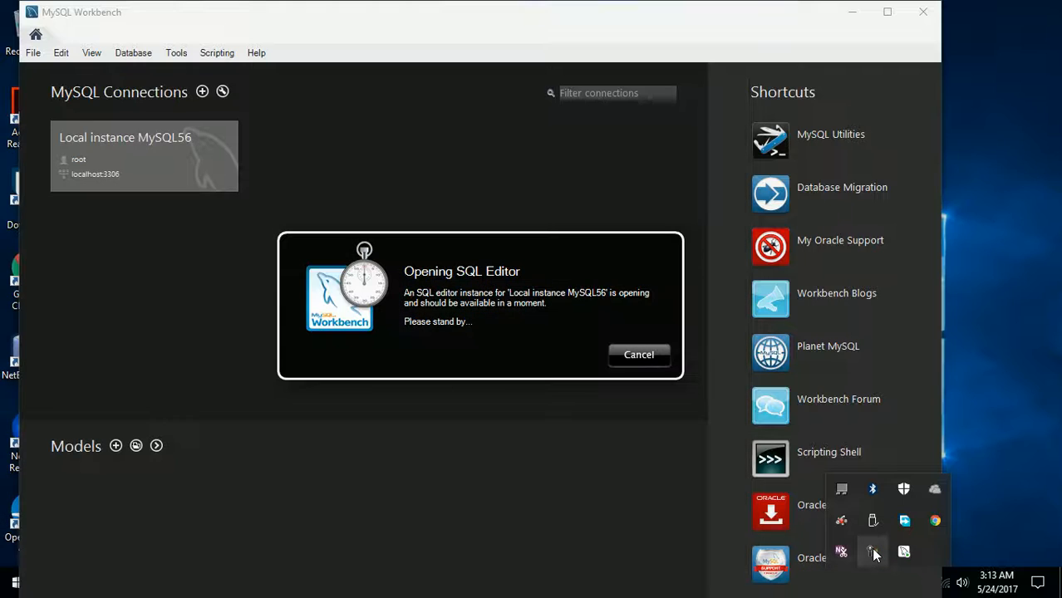
pyautogui.click(872, 555)
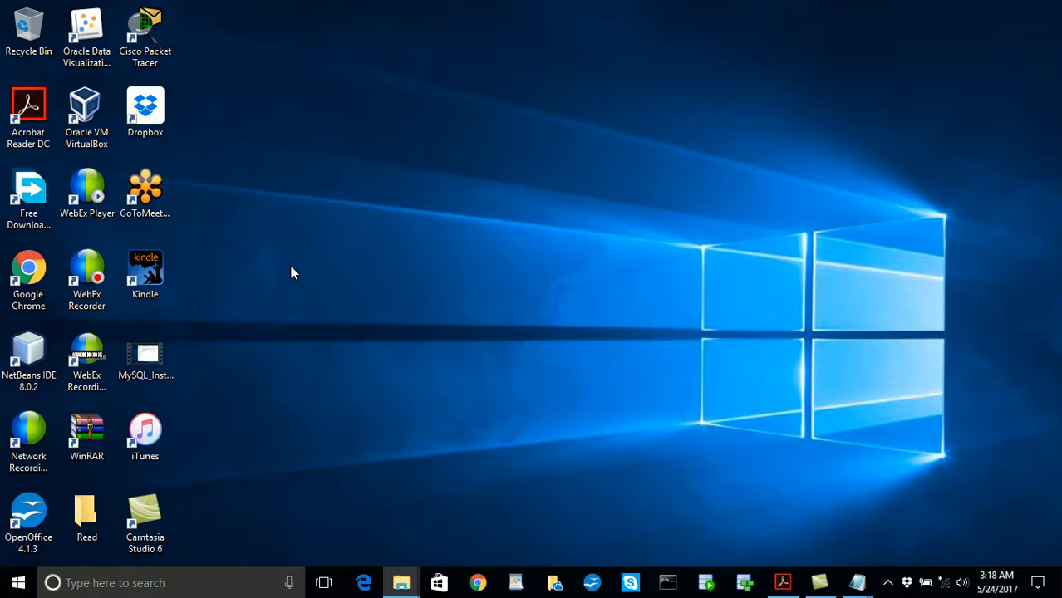
# - Open the MySQL 5.6 Command Line Client - Unicode and log in with the root account password
pyautogui.click(18, 586)
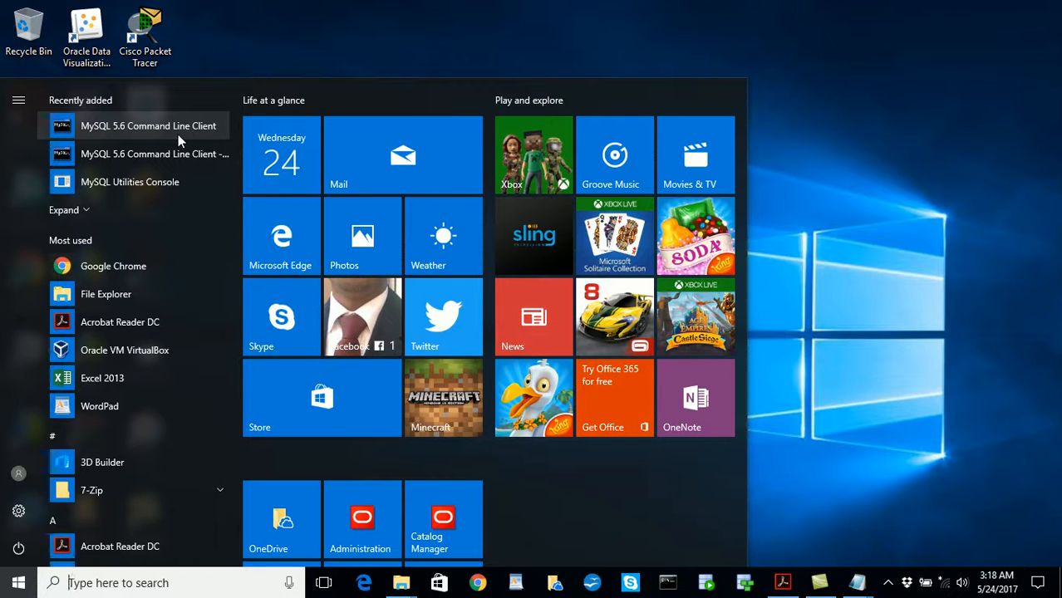
pyautogui.click(165, 160)
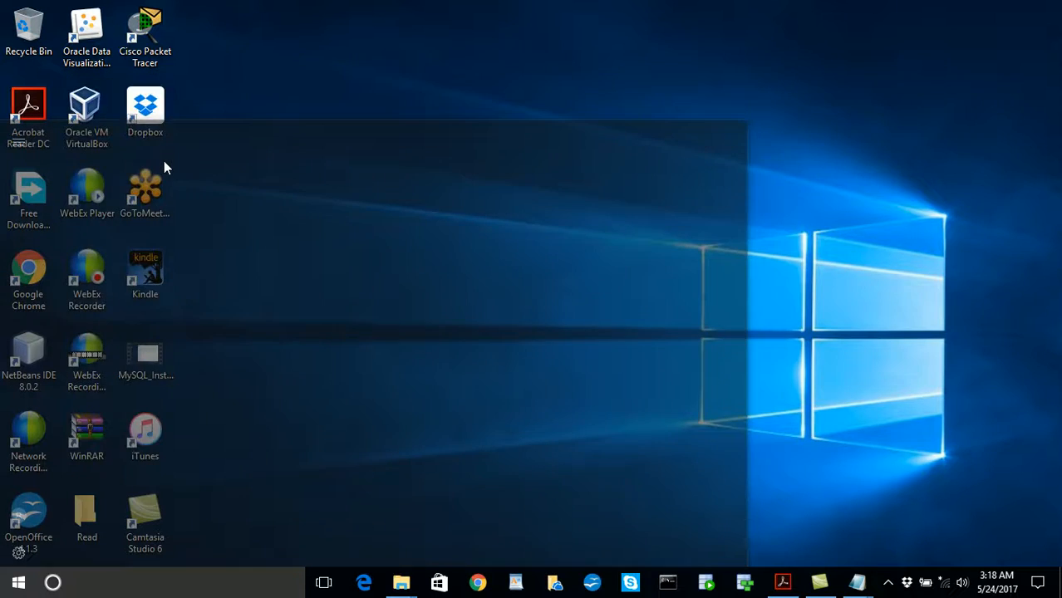
pyautogui.click(241, 108)
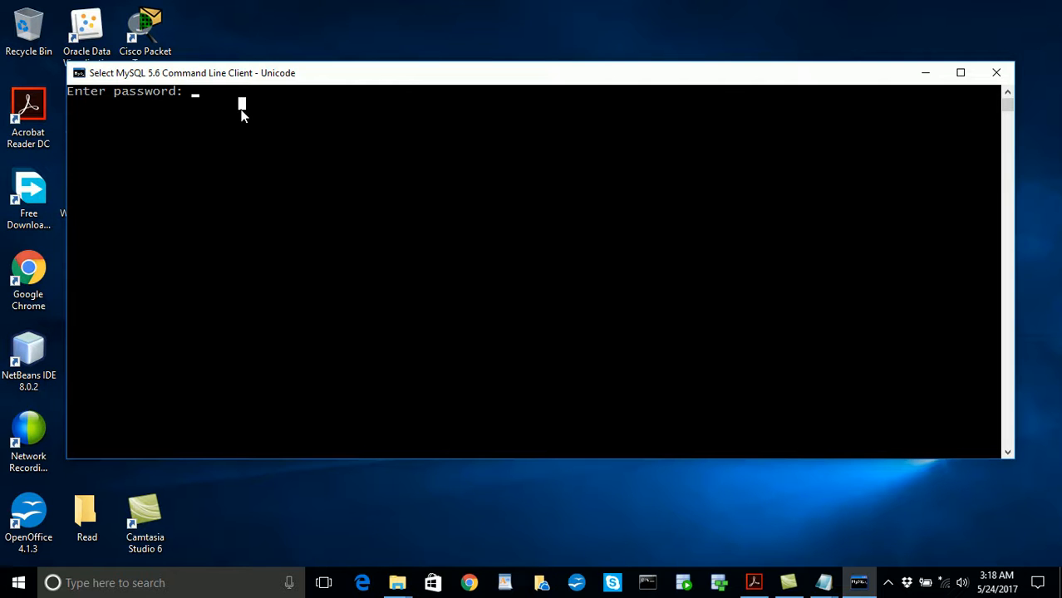
pyautogui.write('**')
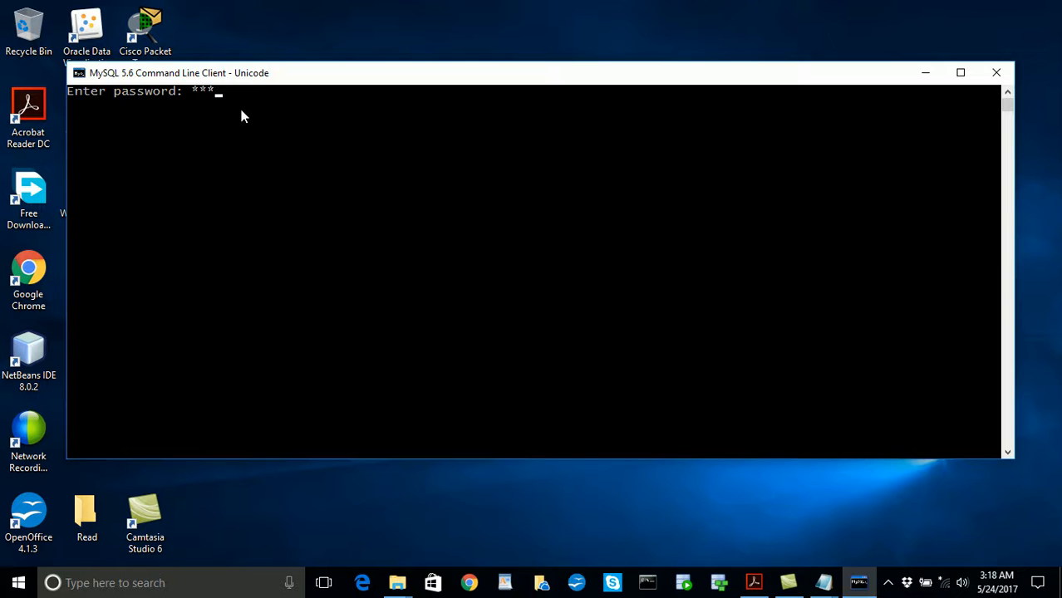
pyautogui.write('**')
pyautogui.press('Return')
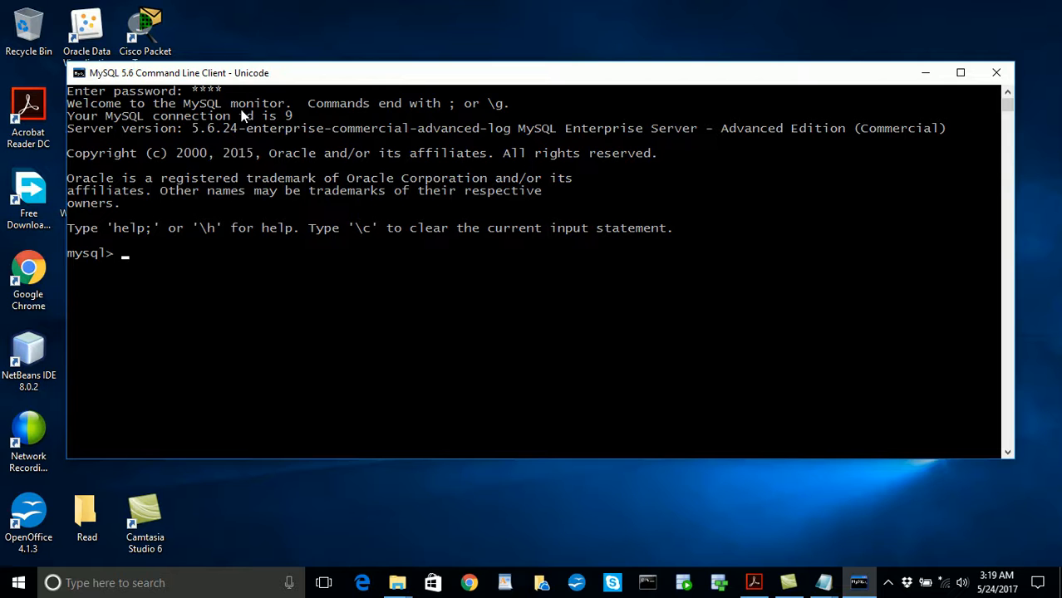
# - Try to list the server's databases with the statement "show database;"
pyautogui.write('show database')
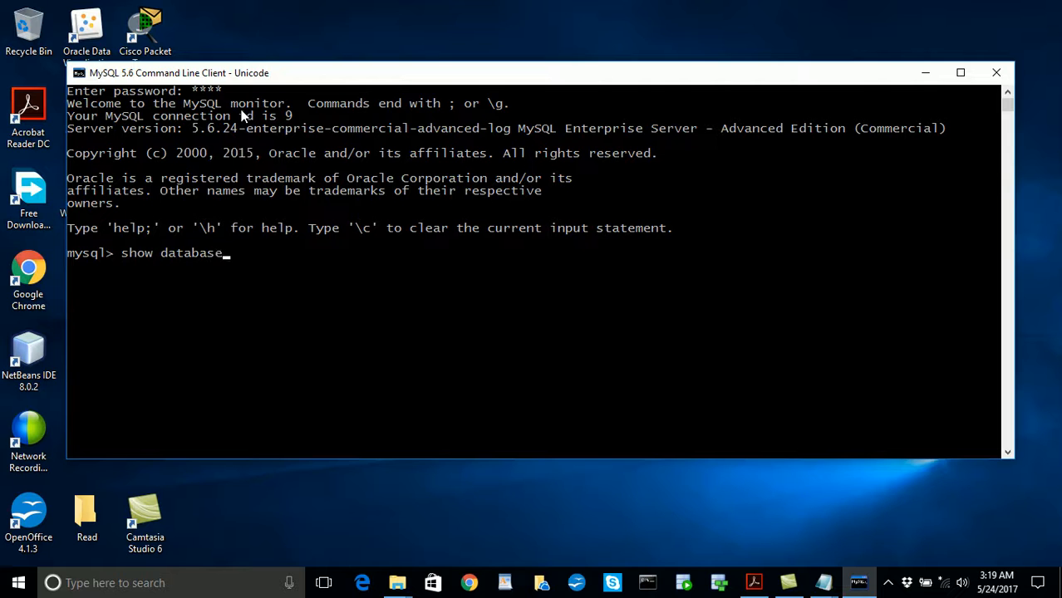
pyautogui.write(';')
pyautogui.press('Return')
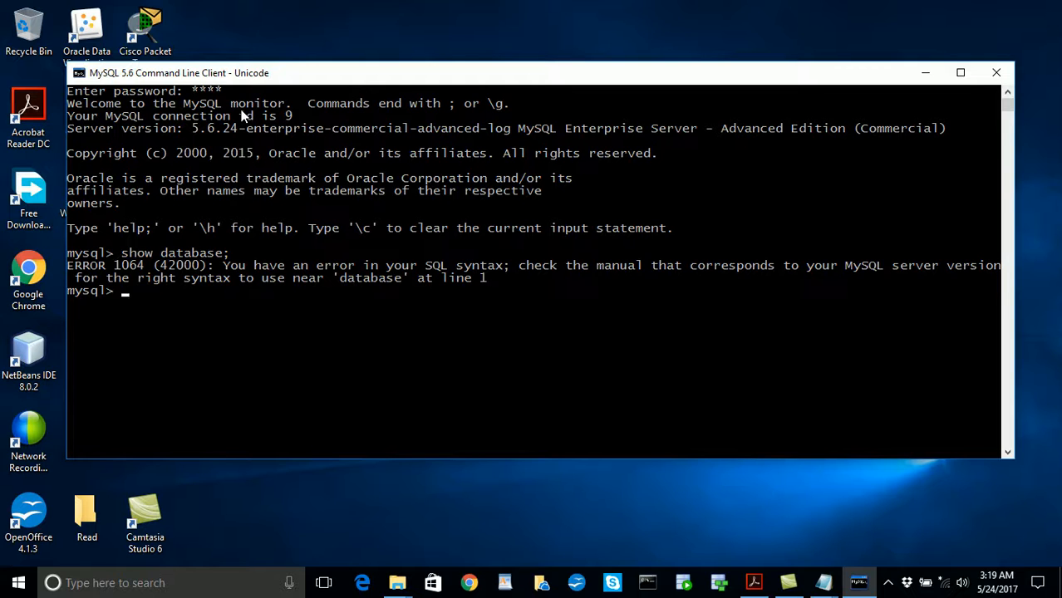
# - Display the MySQL client's command help in a maximized window and exit the client
pyautogui.write('help')
pyautogui.press('Return')
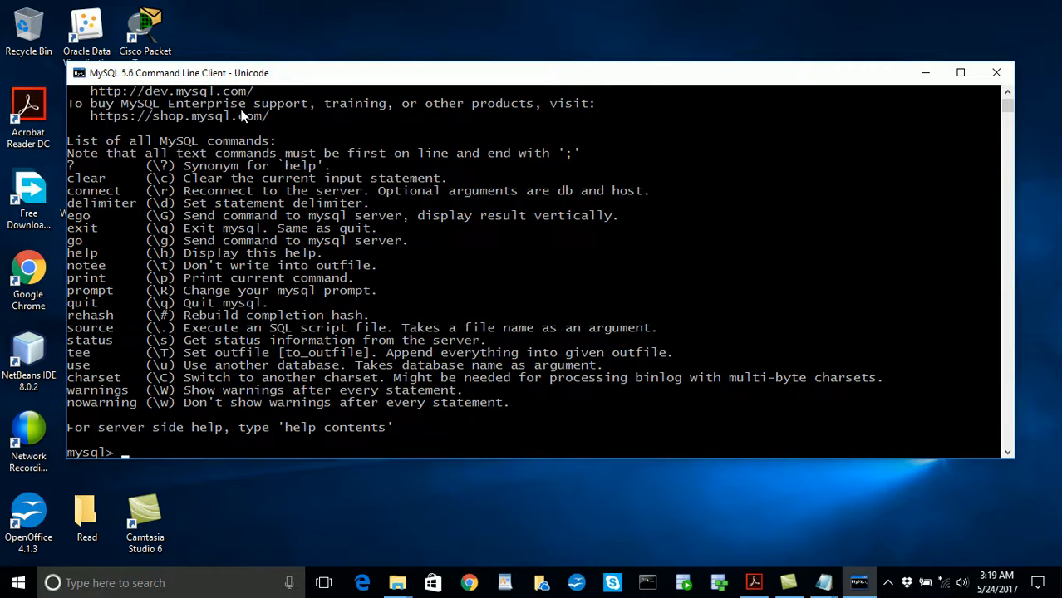
pyautogui.click(961, 76)
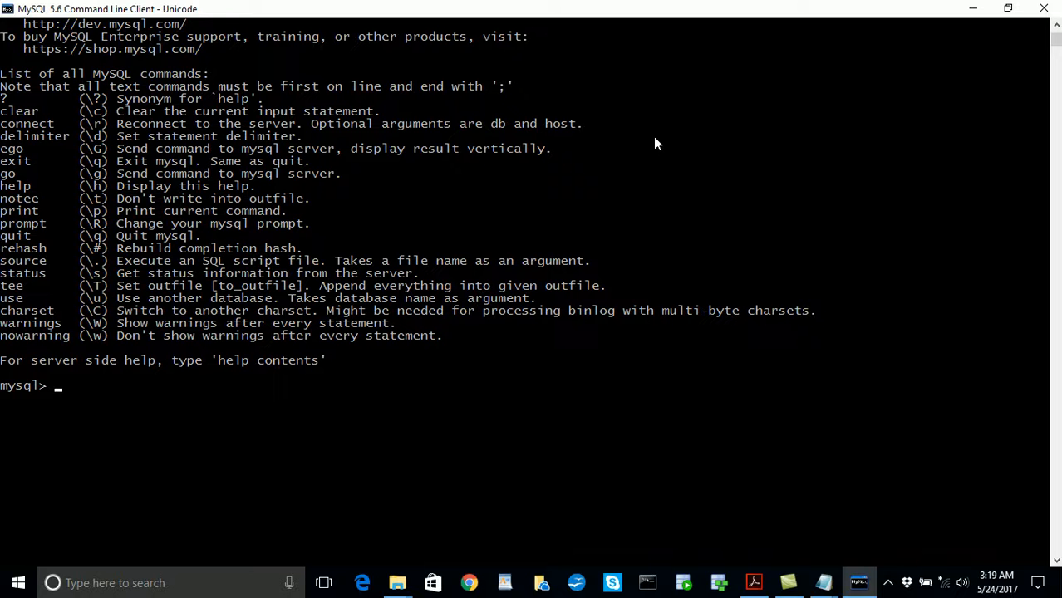
pyautogui.write('exit')
pyautogui.press('Return')
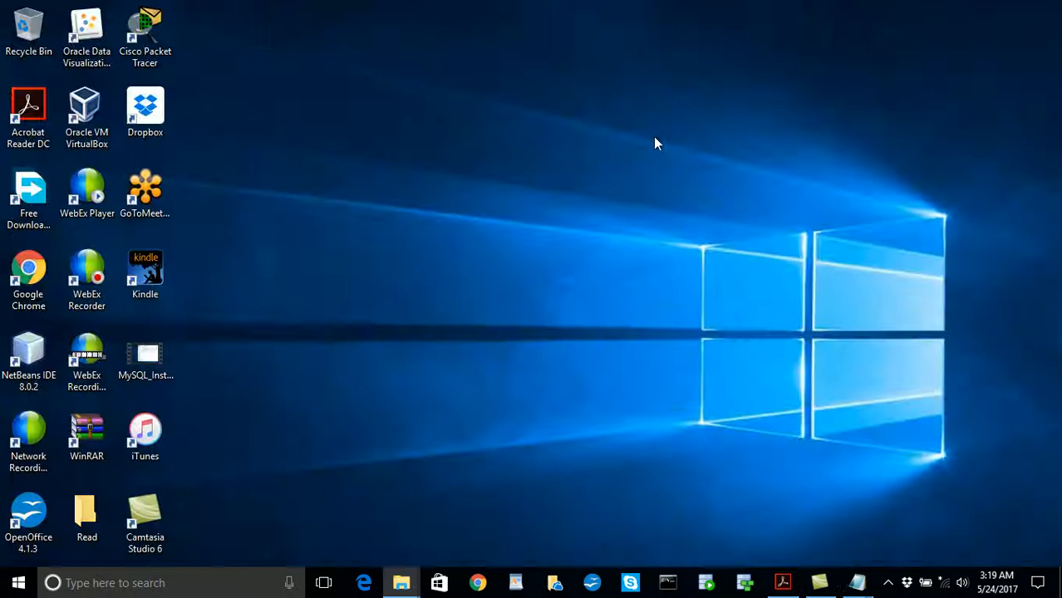
pyautogui.moveTo(819, 582)
pyautogui.click(818, 584)
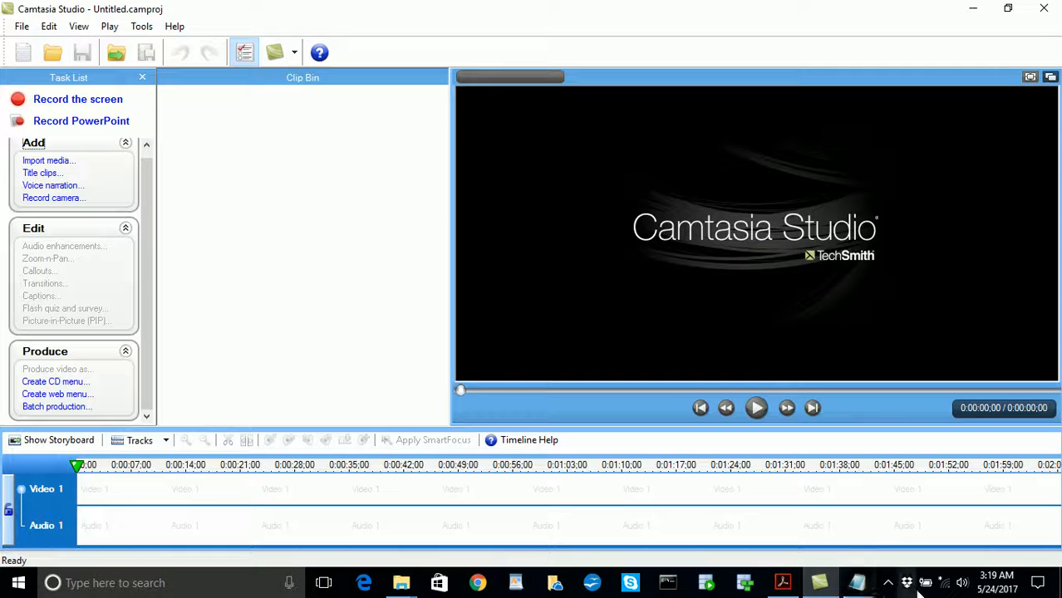
pyautogui.click(887, 584)
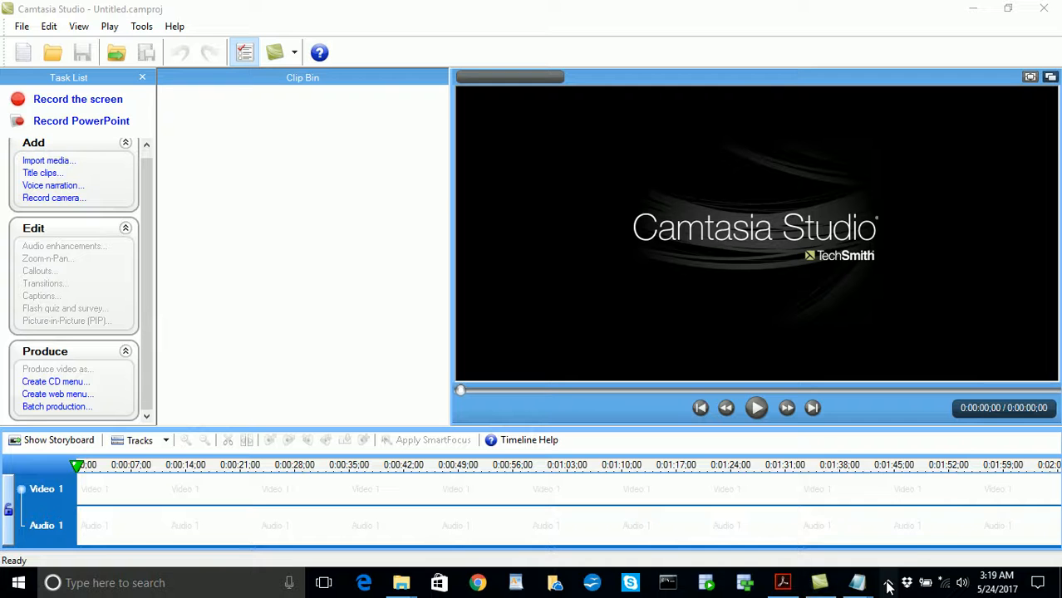
pyautogui.click(821, 586)
pyautogui.click(821, 587)
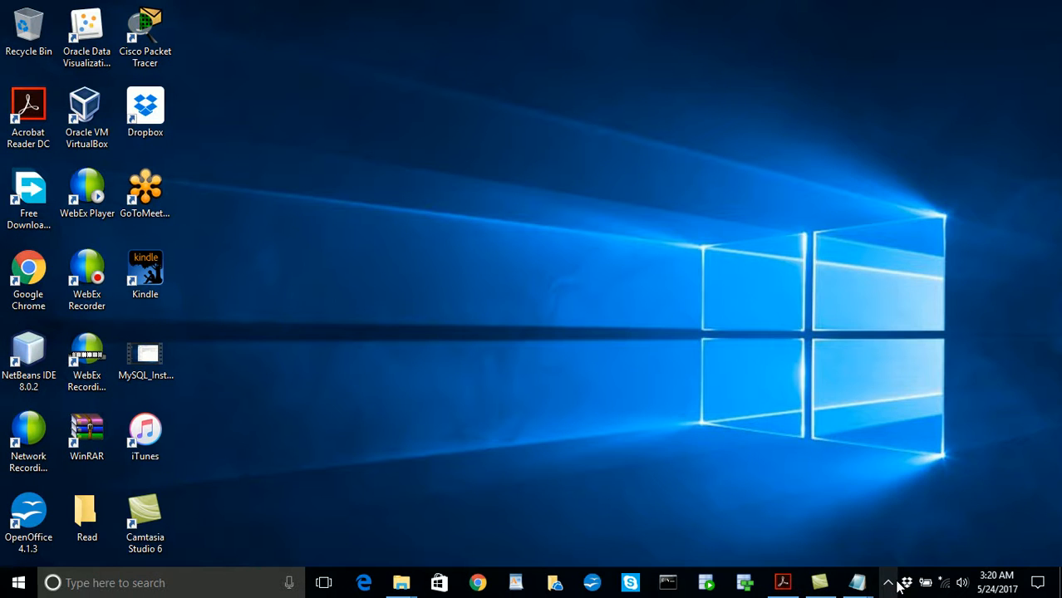
pyautogui.click(889, 585)
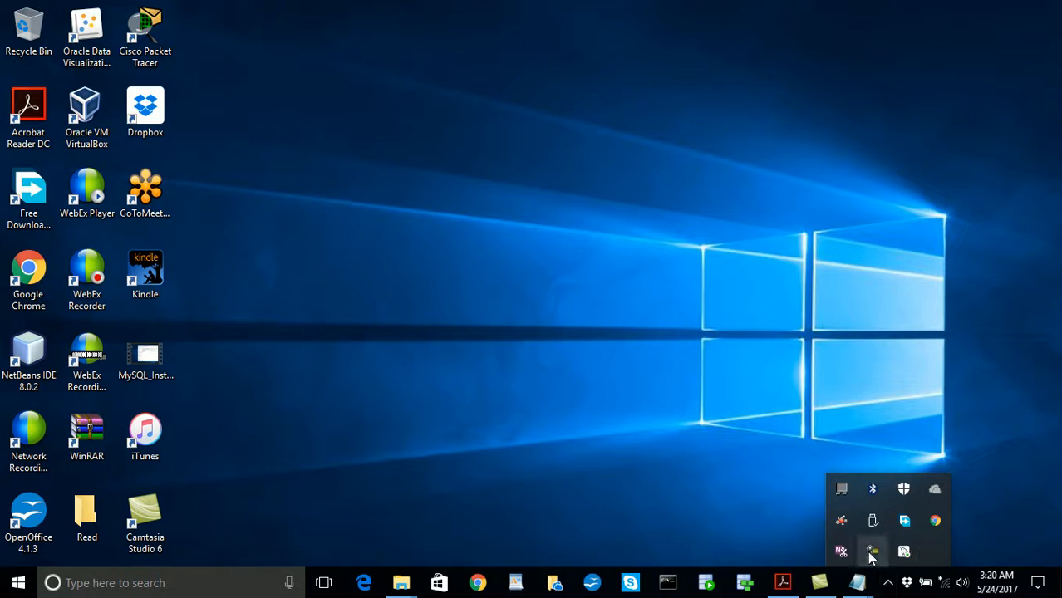
pyautogui.click(869, 553)
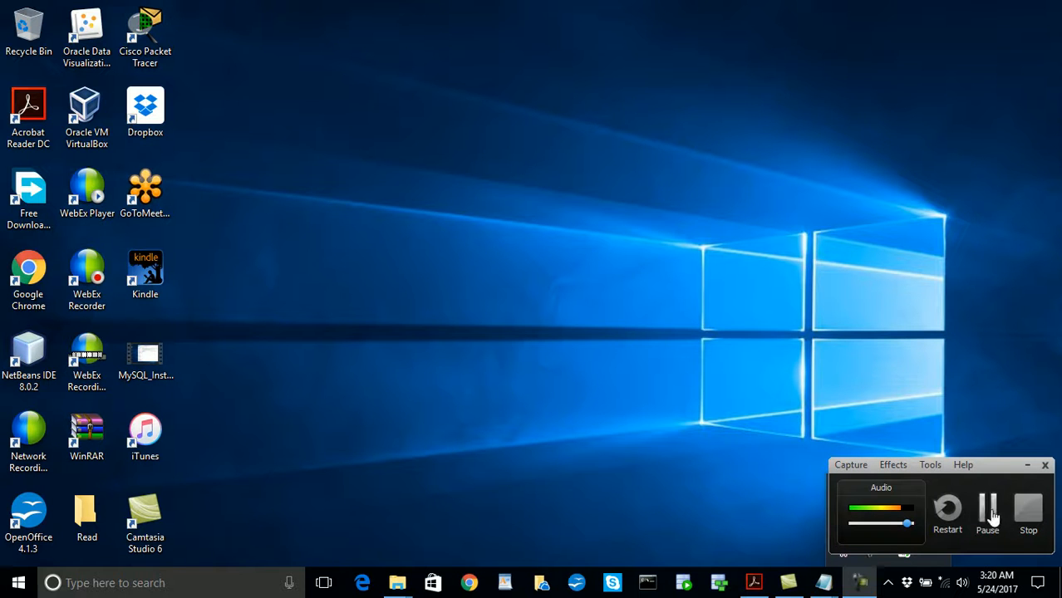